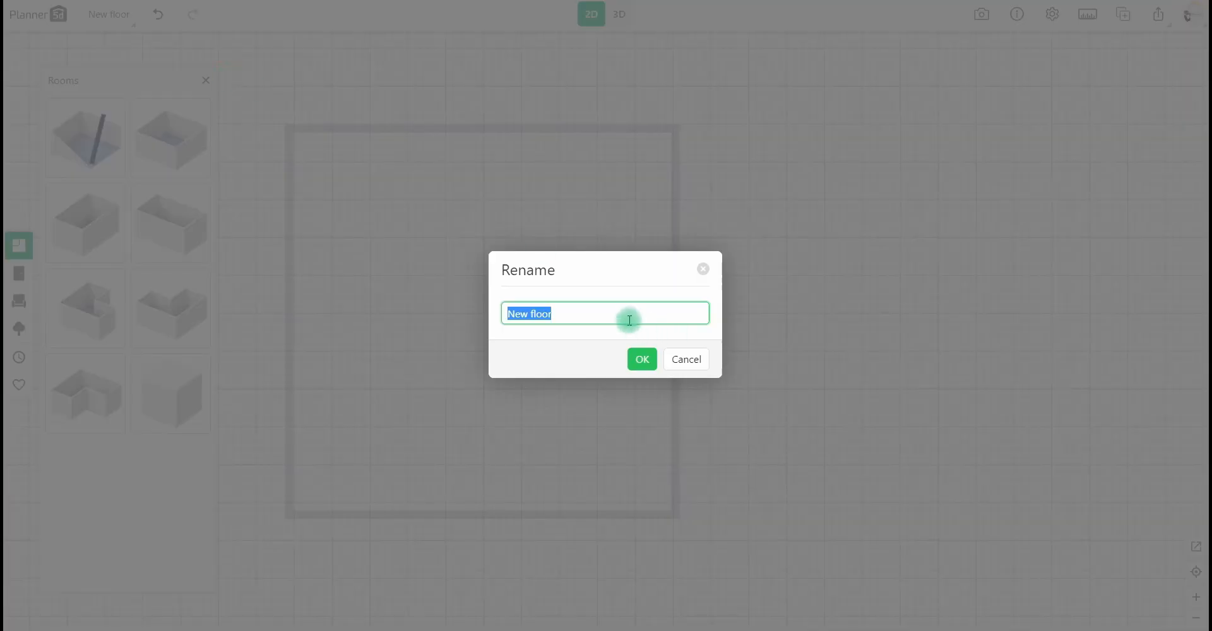
Rename the new floor as 2 and return to floor 1.
text(2)
click(639, 357)
click(96, 14)
click(120, 46)
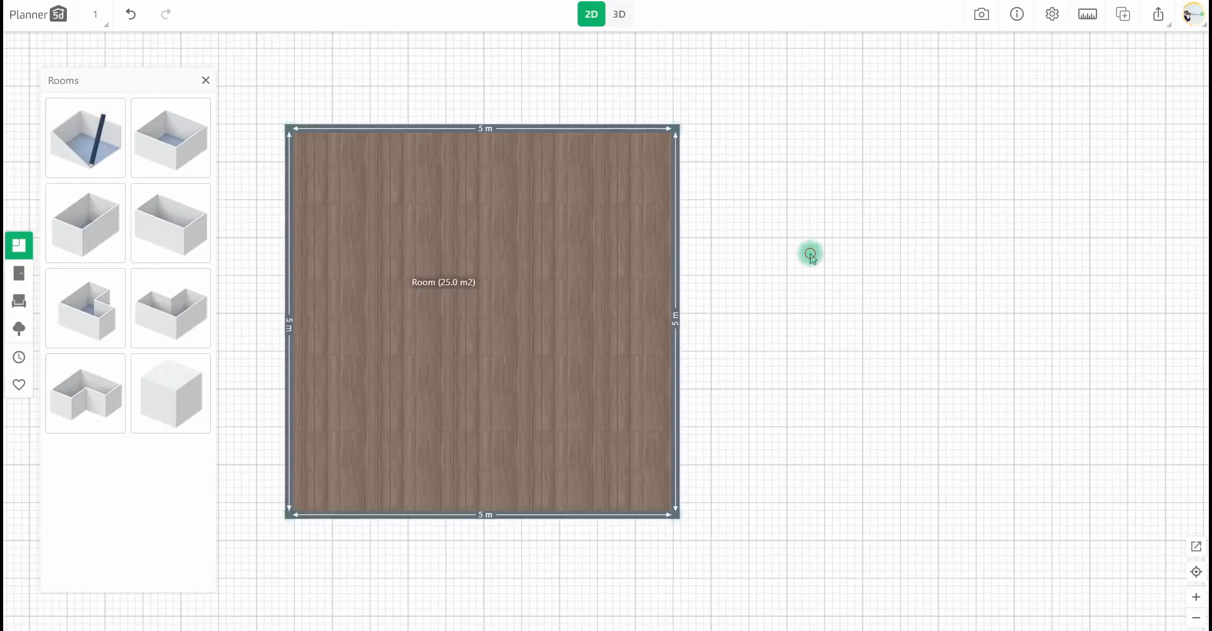
Duplicate the 5 m square room, attach the copy to its right side, and narrow the copy to 1.5 m.
scroll(811, 254, down, 1)
drag(755, 352, 667, 287)
click(516, 252)
click(516, 231)
drag(437, 331, 756, 367)
drag(919, 387, 716, 383)
Lengthen the narrow room downward past the square room to about 6.36 m.
drag(680, 477, 680, 562)
drag(675, 369, 656, 313)
drag(695, 262, 750, 274)
scroll(542, 308, up, 1)
click(762, 340)
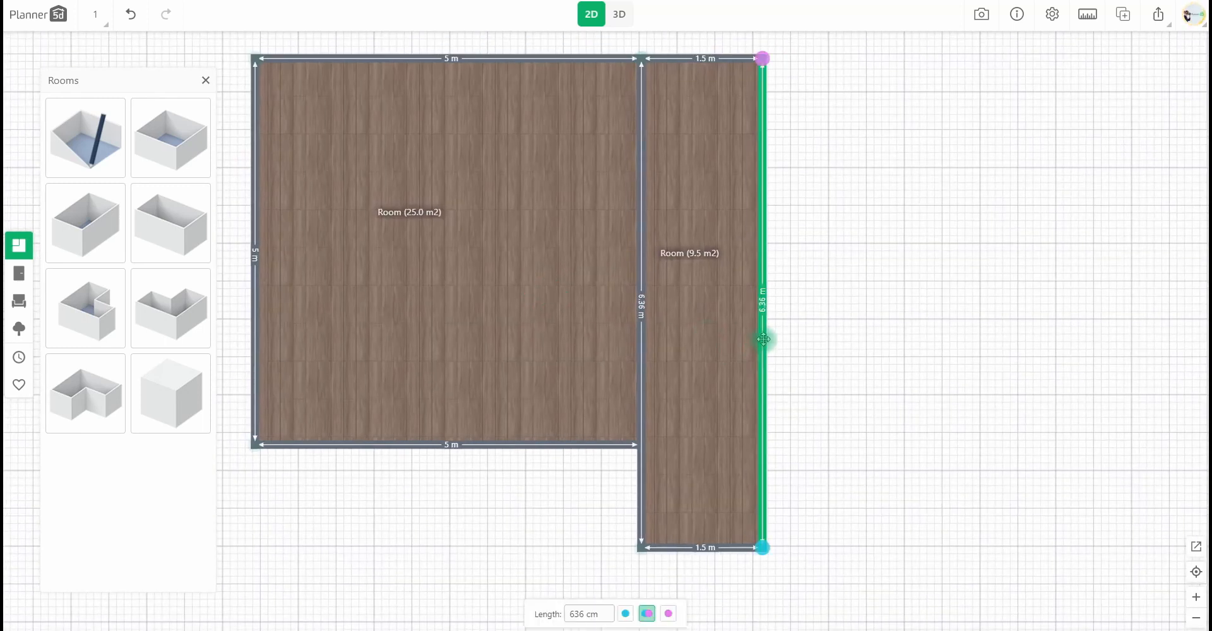
Reshape the narrow room into an L wrapping the square room's right and lower sides, with 1.5 m wide arms and 6.6 m outer sides.
click(639, 568)
drag(642, 549, 641, 444)
drag(636, 525, 647, 459)
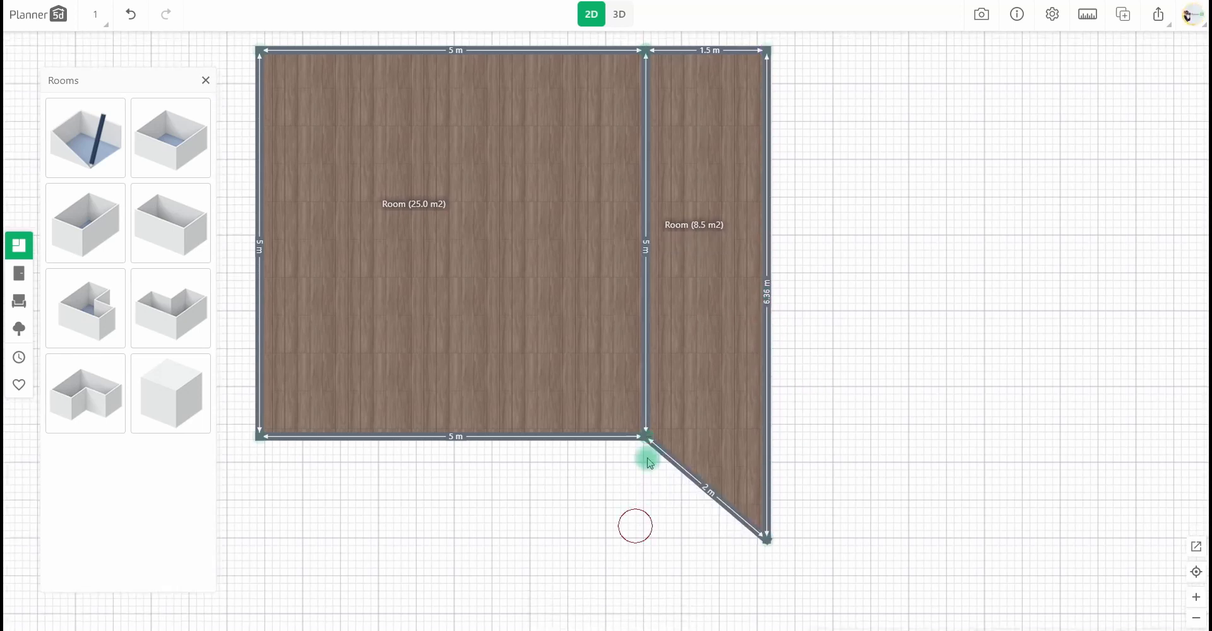
double_click(721, 440)
drag(713, 431, 266, 379)
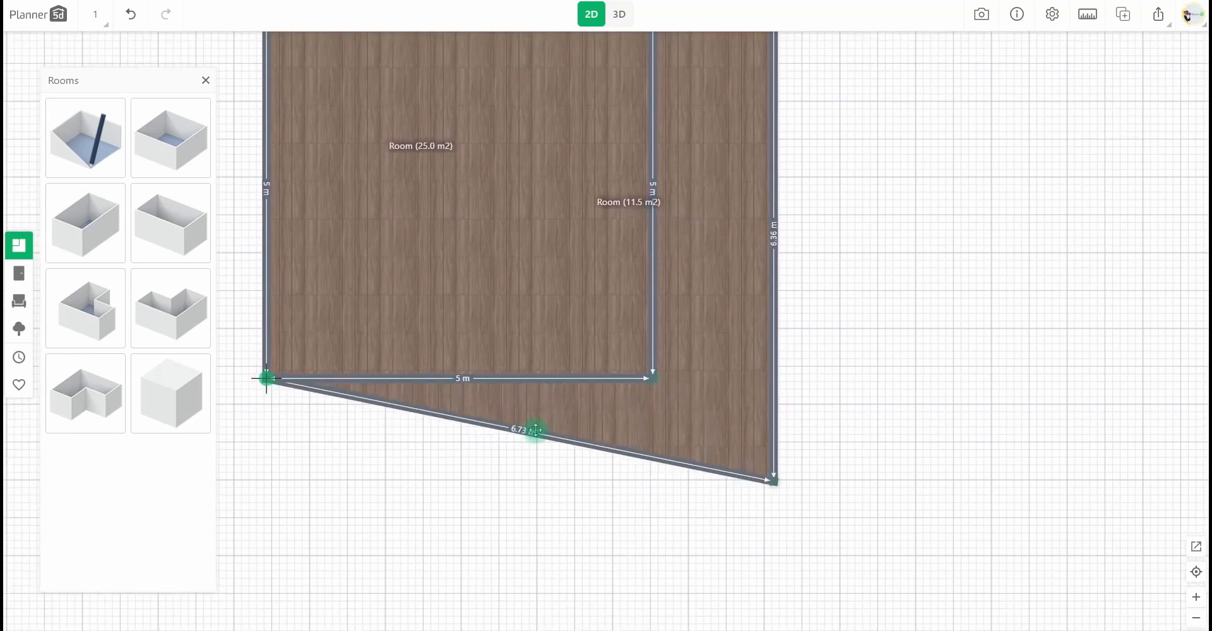
click(536, 431)
click(536, 382)
drag(519, 430, 266, 483)
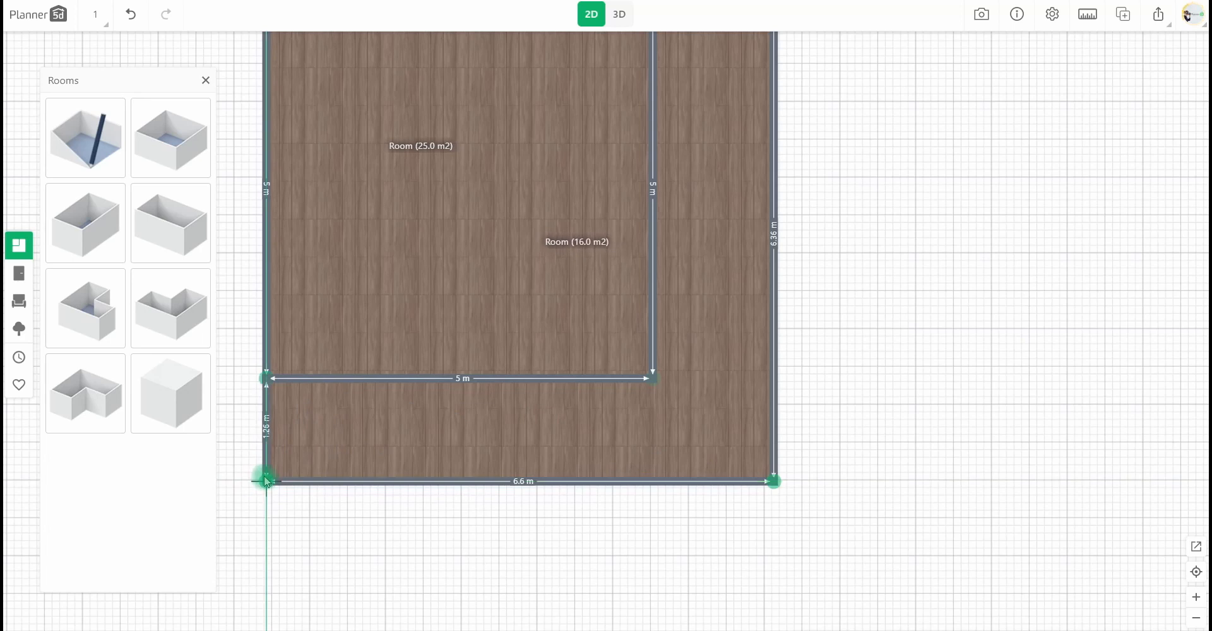
drag(475, 482, 476, 502)
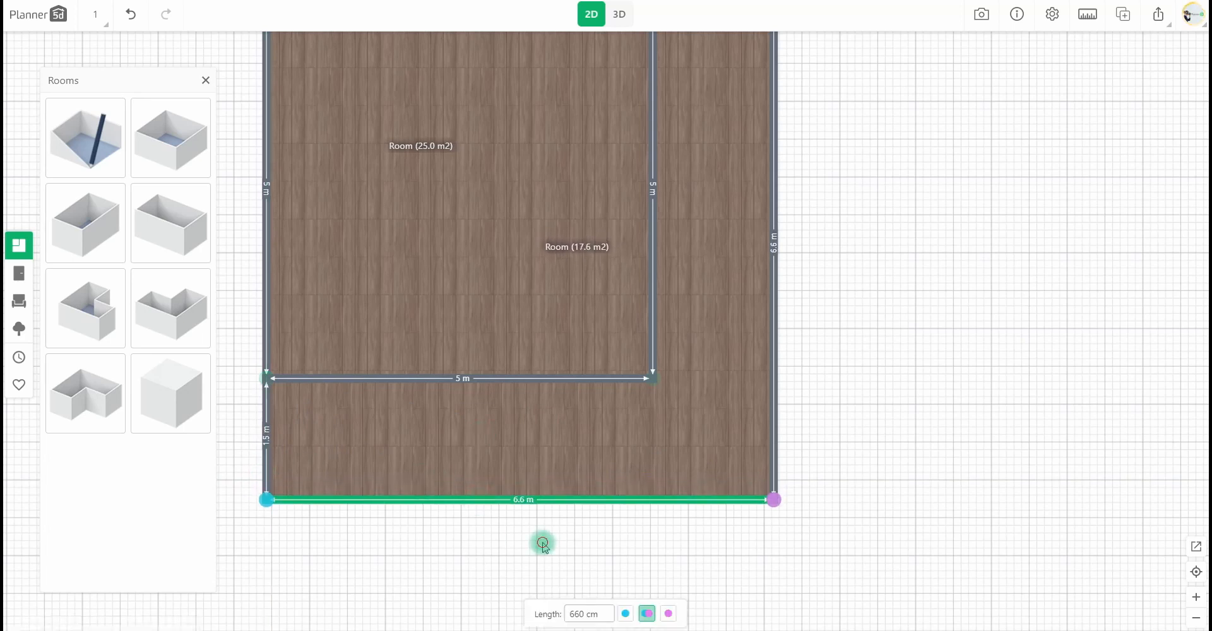
click(959, 388)
Move the L-shaped room away from the square room and hide the square room's two walls that face it.
drag(519, 439, 535, 485)
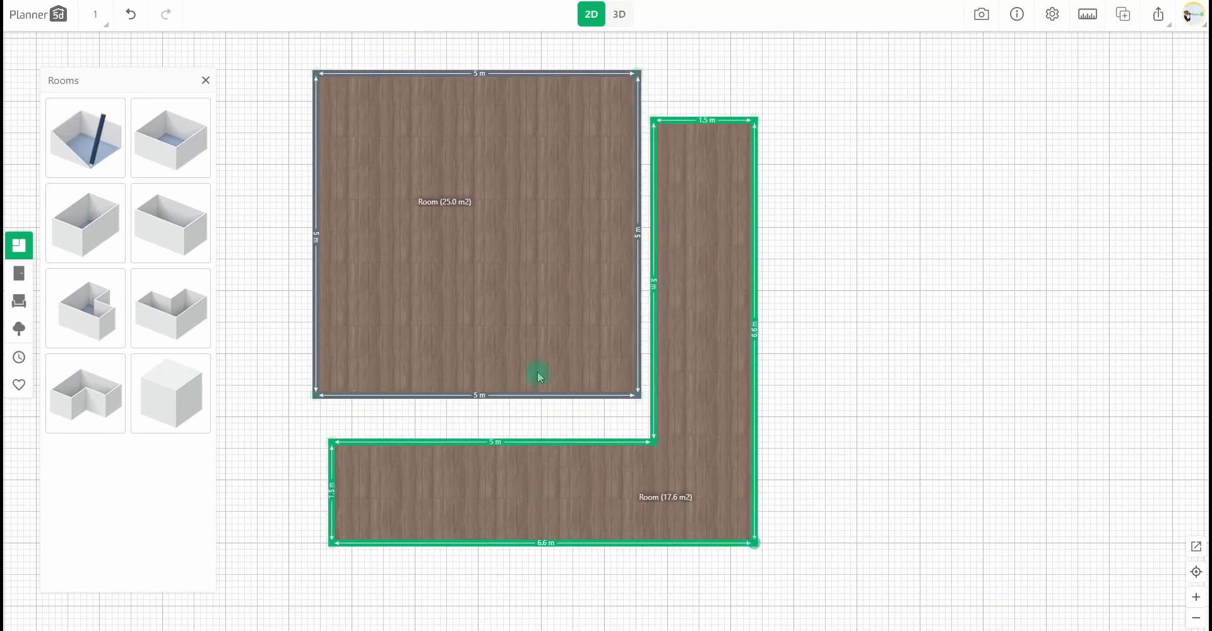
click(541, 396)
click(638, 347)
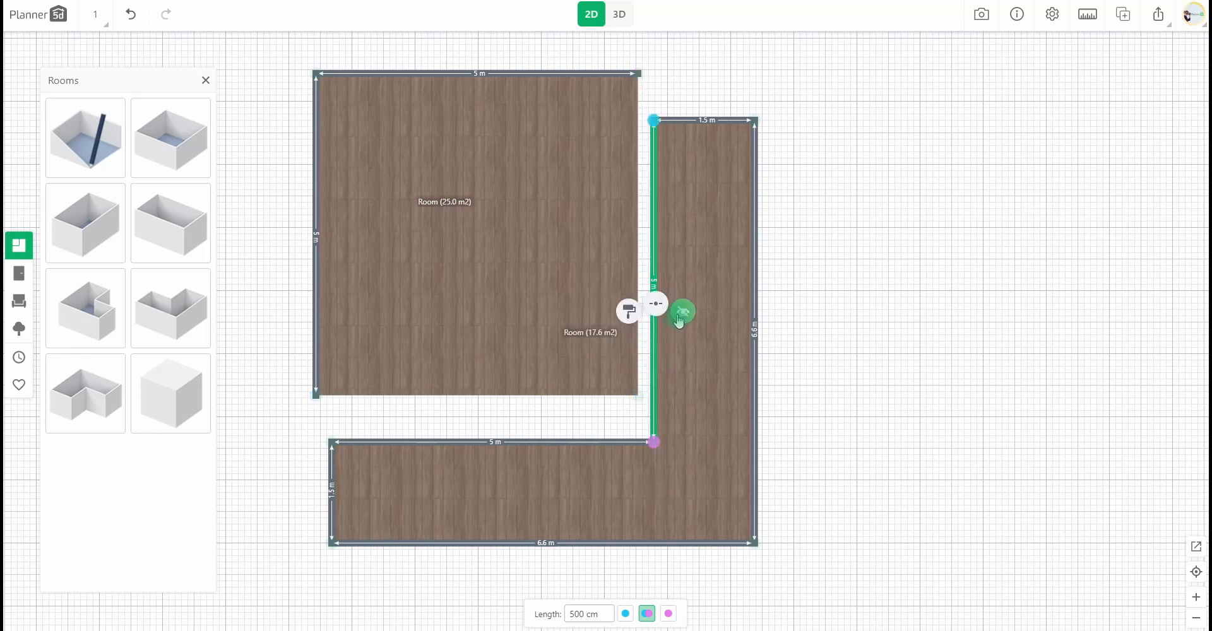
Hide the L-shaped room's two inner 5 m walls and move the room back against the square room.
click(682, 313)
click(590, 442)
click(616, 402)
drag(646, 490, 635, 442)
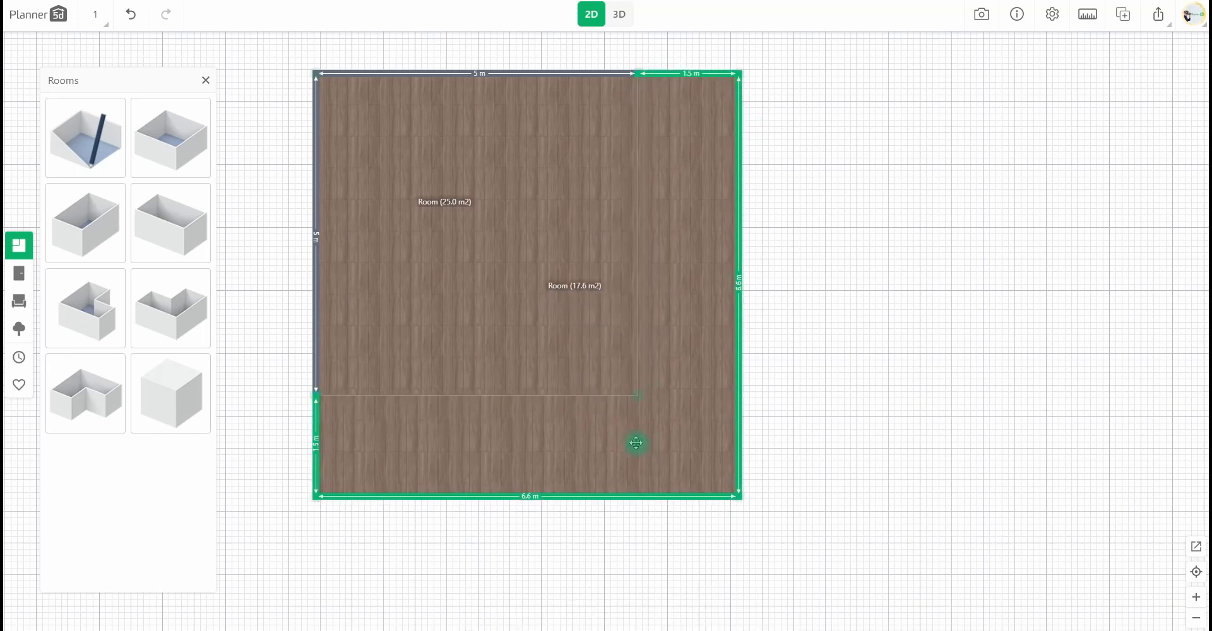
Hide the ceiling of the L-shaped room on floor 1.
click(413, 421)
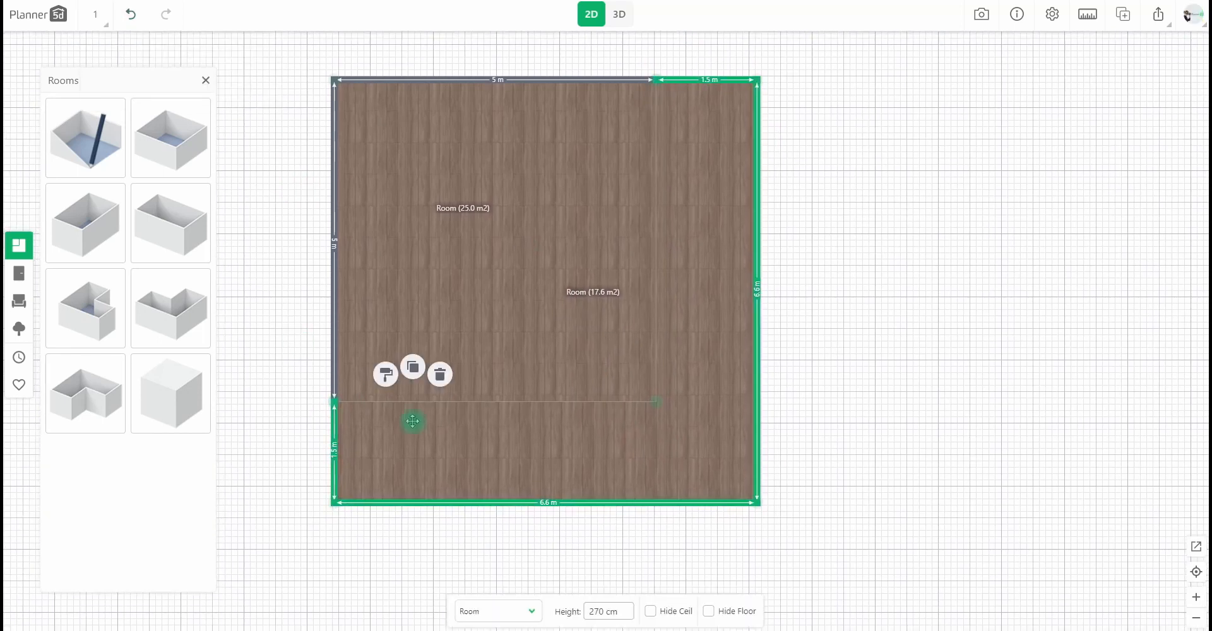
click(651, 611)
click(527, 553)
On floor 2, add a 5 m square room aligned with the upper-left corner of the floor below's outline.
click(95, 14)
click(101, 72)
drag(171, 138, 447, 255)
mouse_move(336, 402)
mouse_down()
mouse_move(359, 384)
mouse_move(335, 403)
mouse_up()
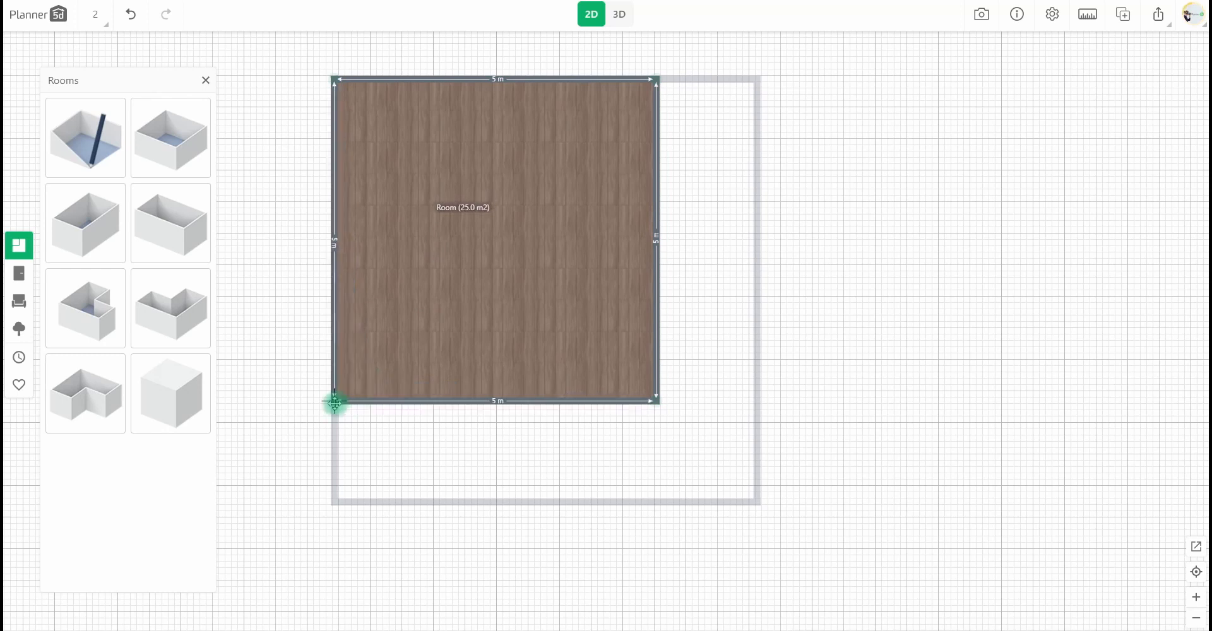
Add a second 5 m square room beside the first and hide the first room's right and lower walls.
drag(171, 159, 684, 151)
click(655, 287)
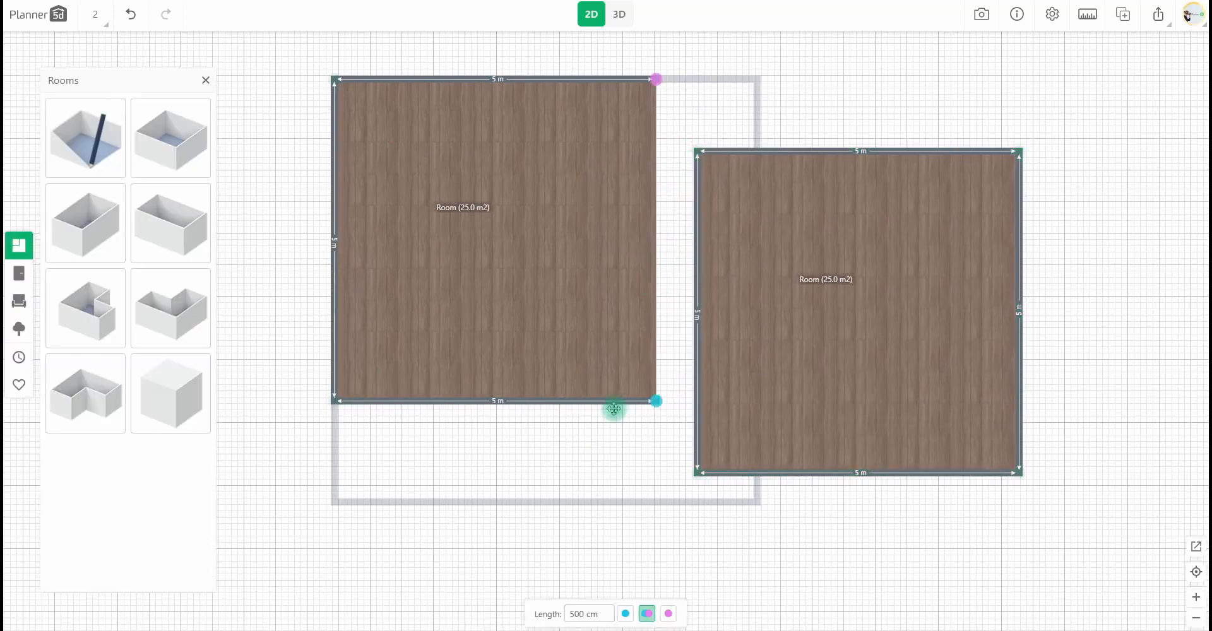
click(639, 359)
Attach the second square room to the first one's right side and hide its wall along the shared edge.
click(777, 412)
drag(782, 406, 729, 369)
click(683, 344)
click(715, 303)
Reshape the second room on floor 2 into an L matching the floor below's 6.6 m outline around the square room.
drag(991, 99, 763, 101)
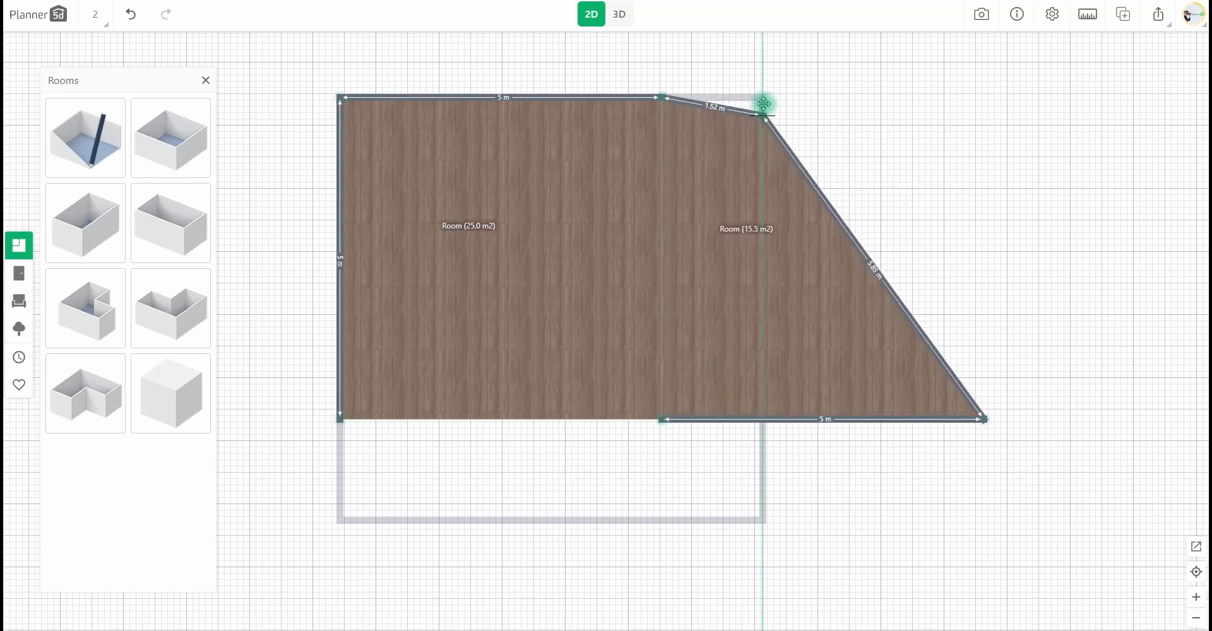
drag(966, 414, 339, 519)
click(423, 494)
click(423, 438)
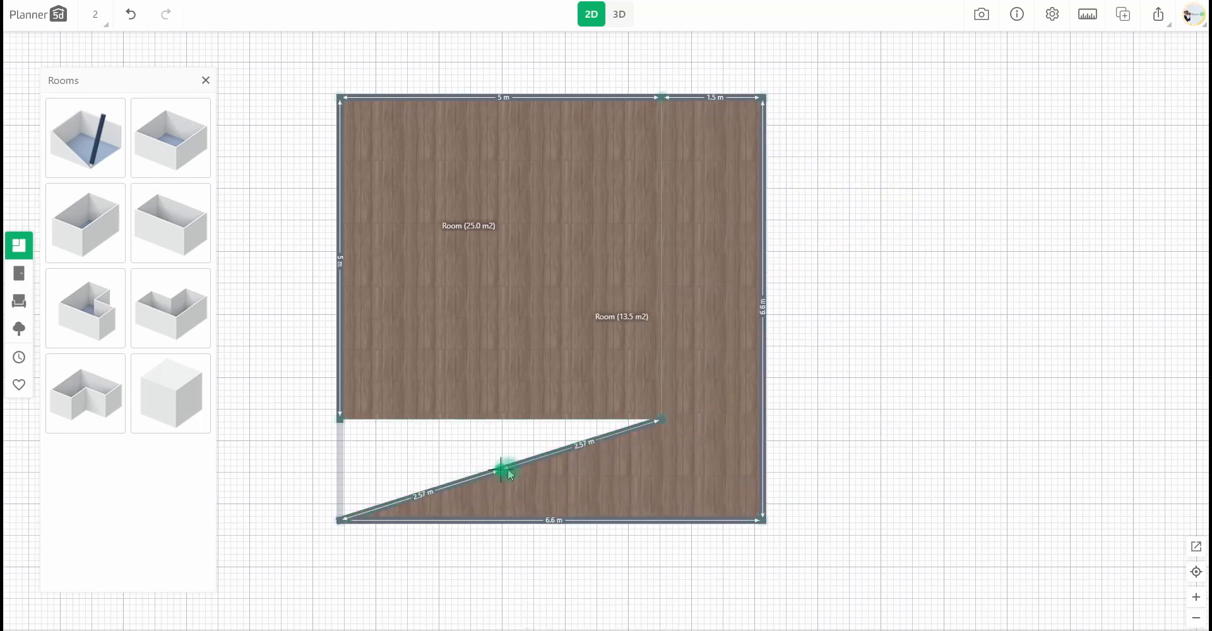
drag(502, 470, 336, 420)
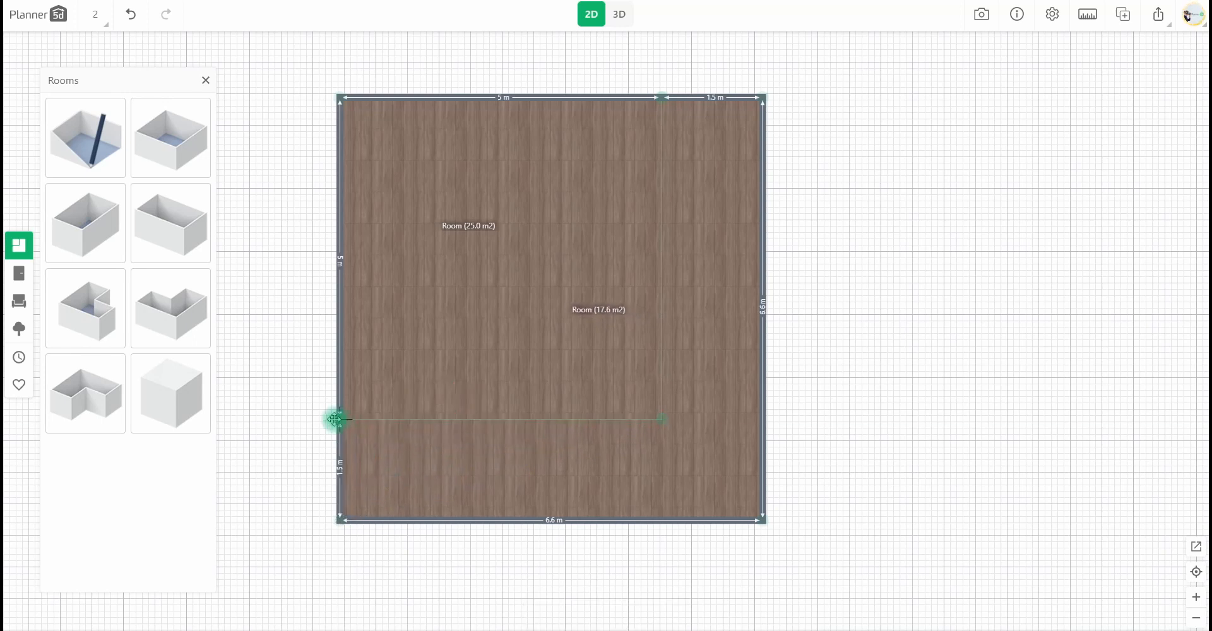
Hide the floor surface of the L-shaped room on floor 2 and check the opening in 3D.
click(474, 456)
click(708, 611)
click(660, 110)
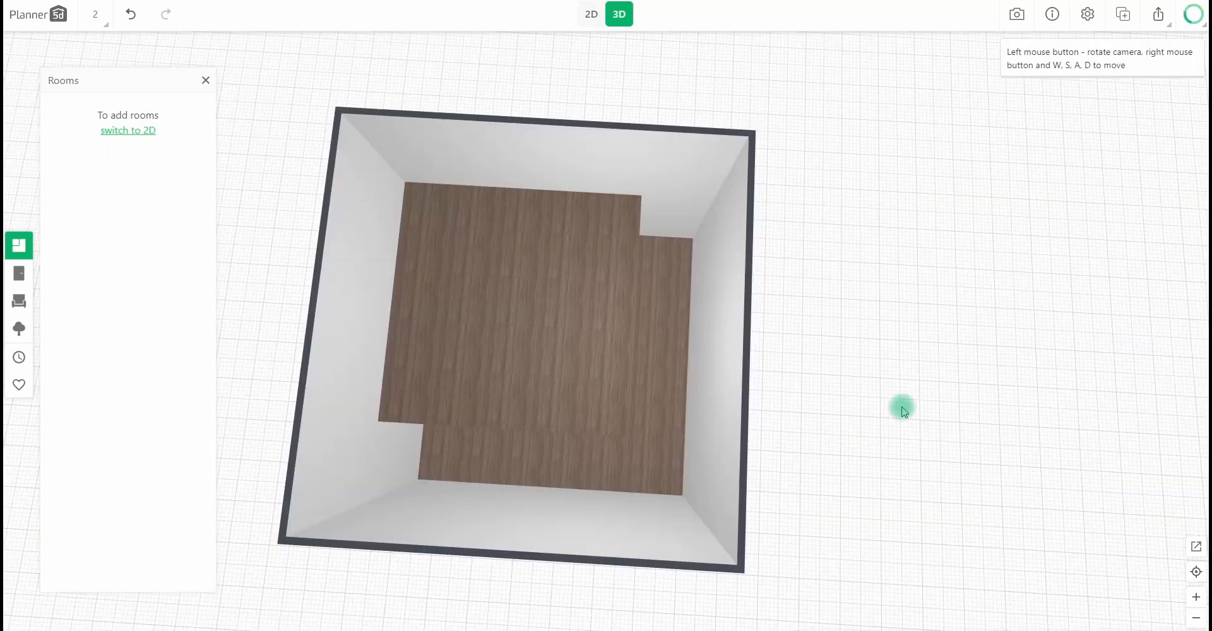
drag(842, 448, 577, 73)
click(591, 14)
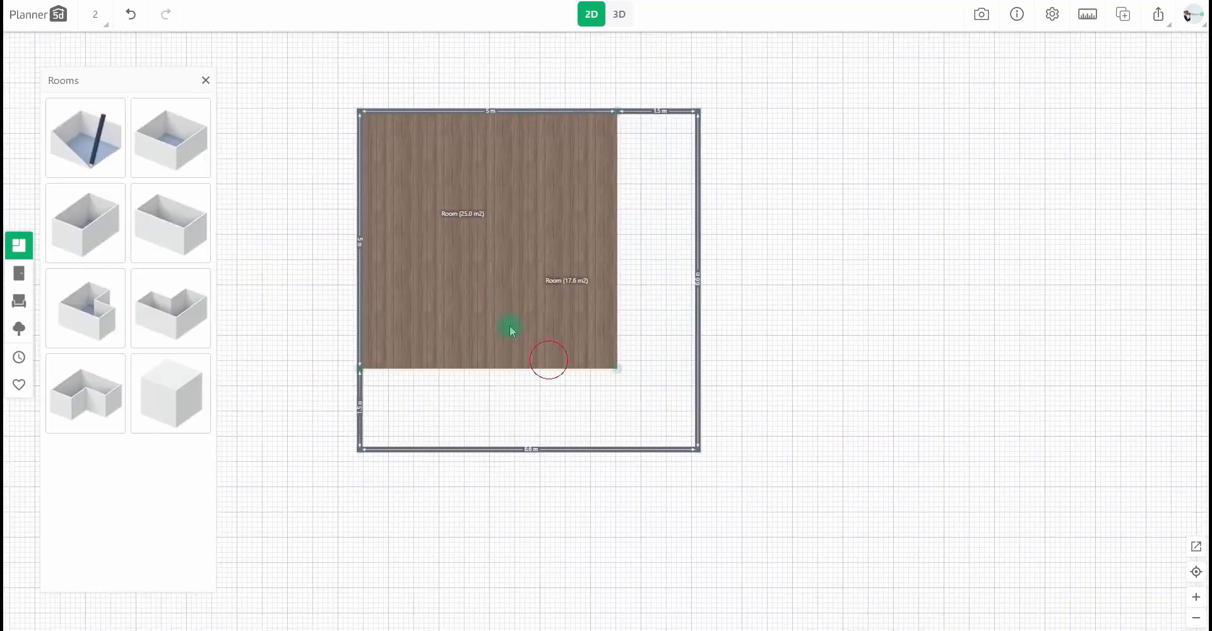
On floor 1, move the L-shaped room's lower outer wall down so the long side measures about 8.13 m.
click(96, 14)
click(108, 46)
drag(557, 447, 558, 522)
On floor 2, move both lower corners of the L-shaped room down to match the extended outline of floor 1.
click(96, 14)
click(114, 67)
drag(359, 446, 346, 526)
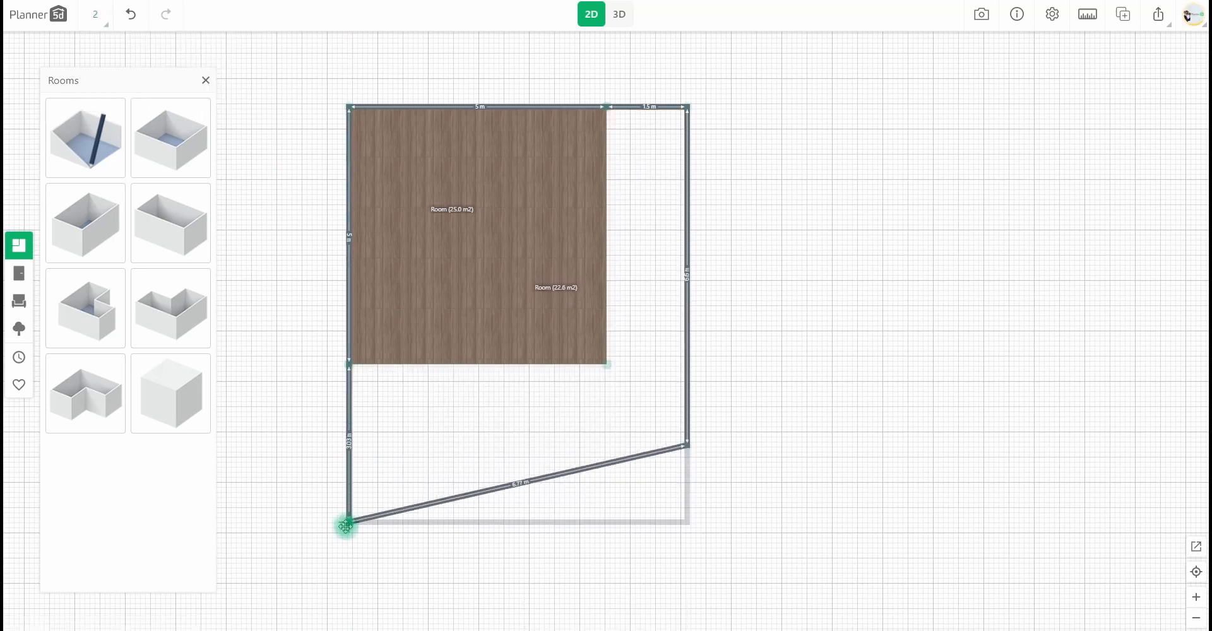
drag(686, 449, 687, 522)
Apply a dark brown wood floor material to the square room on floor 2 and check it in 3D.
click(443, 254)
click(416, 202)
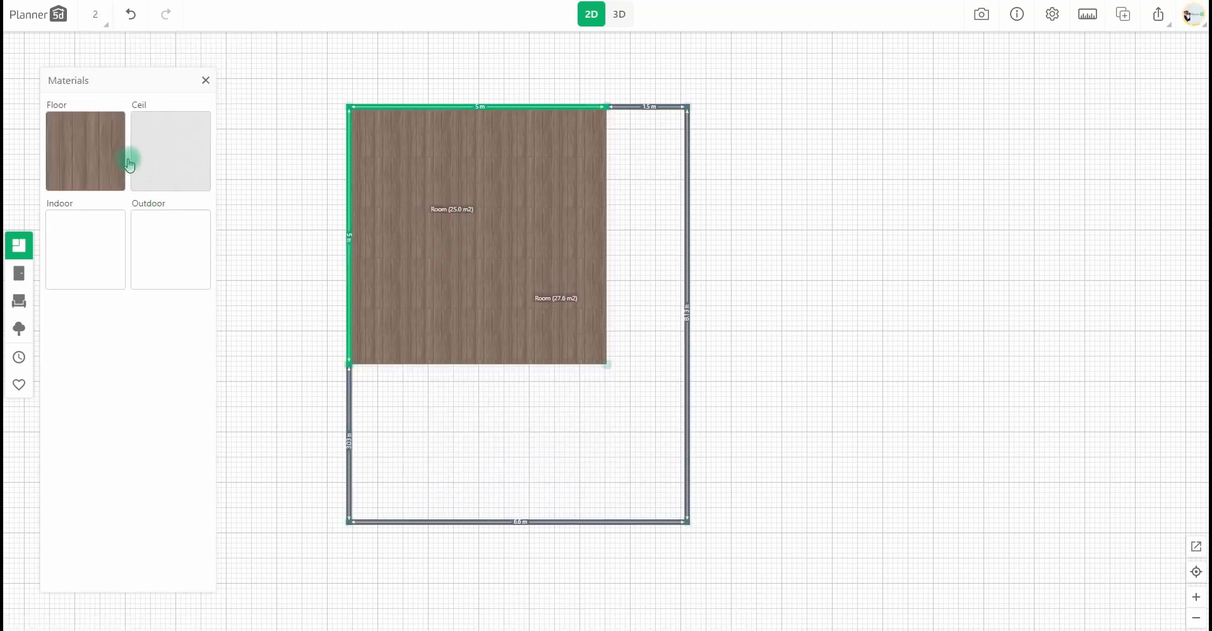
click(124, 154)
click(190, 306)
click(623, 446)
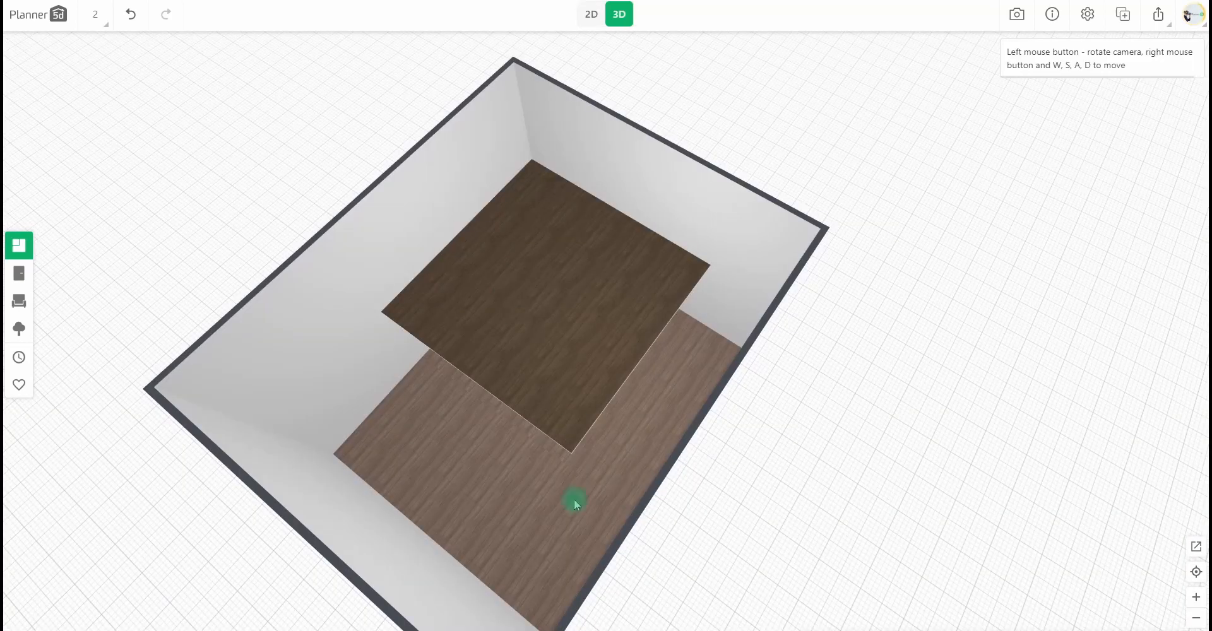
drag(574, 498, 608, 499)
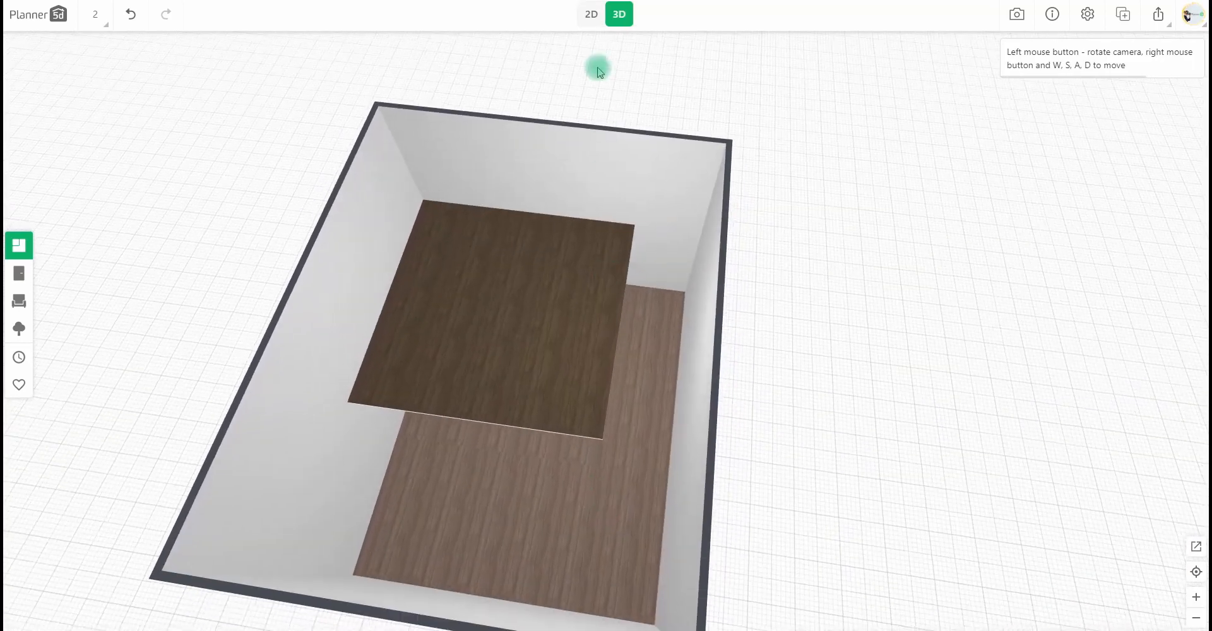
Return to the 2D plan of floor 1 and unhide the vertical 5 m wall between the square and L-shaped rooms.
click(591, 13)
mouse_move(95, 14)
click(101, 51)
drag(638, 179, 573, 252)
scroll(644, 240, up, 2)
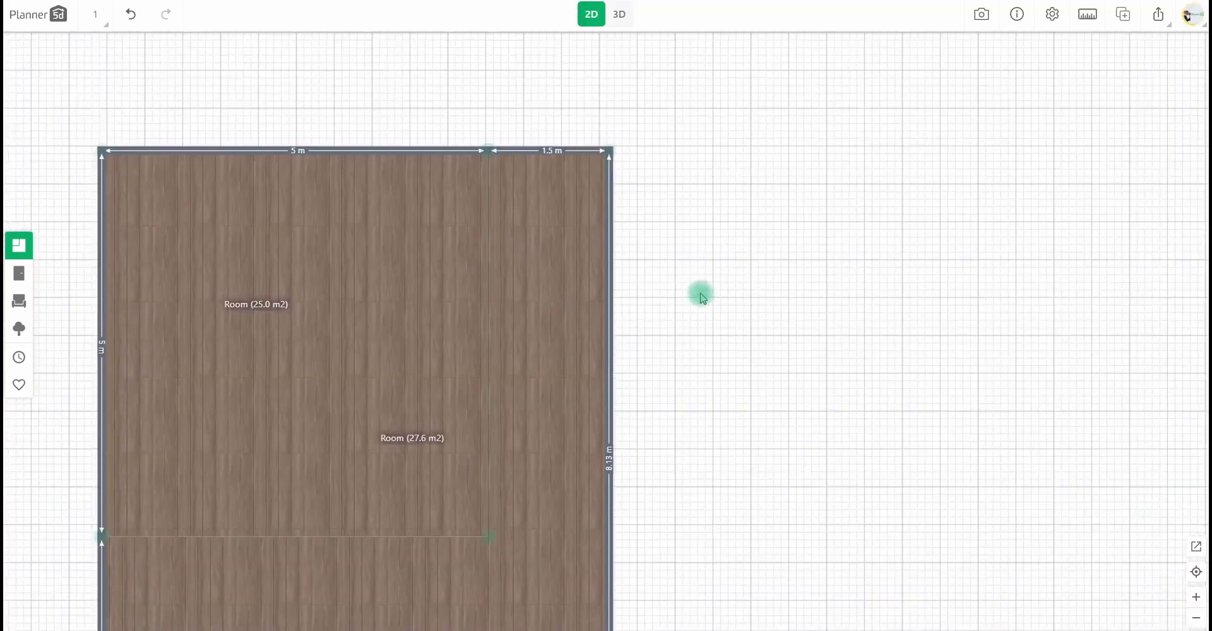
drag(674, 398, 681, 358)
click(493, 381)
click(517, 338)
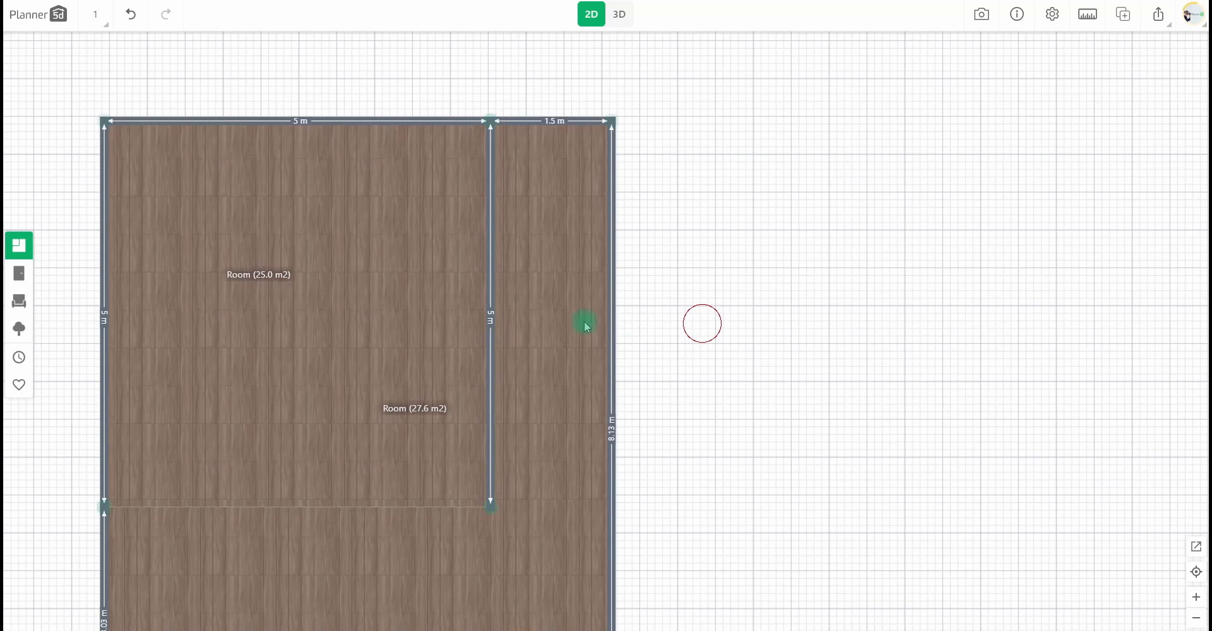
Place a straight staircase with railings in the 1.5 m wide corridor beside the unhidden wall.
click(19, 277)
click(78, 244)
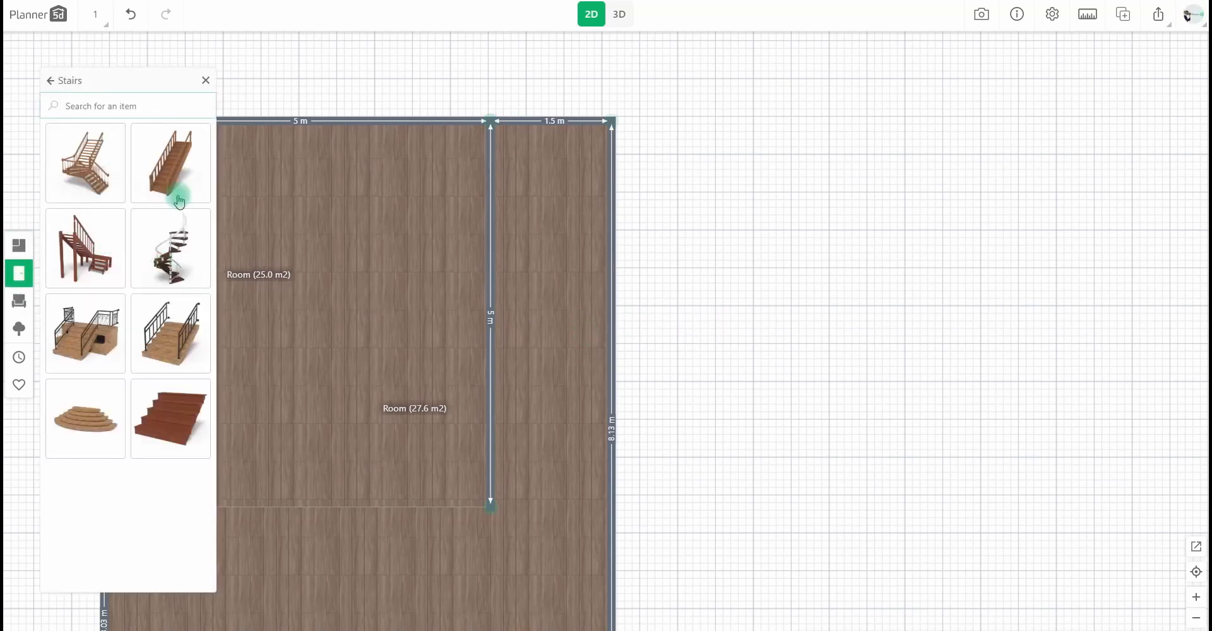
drag(180, 201, 530, 314)
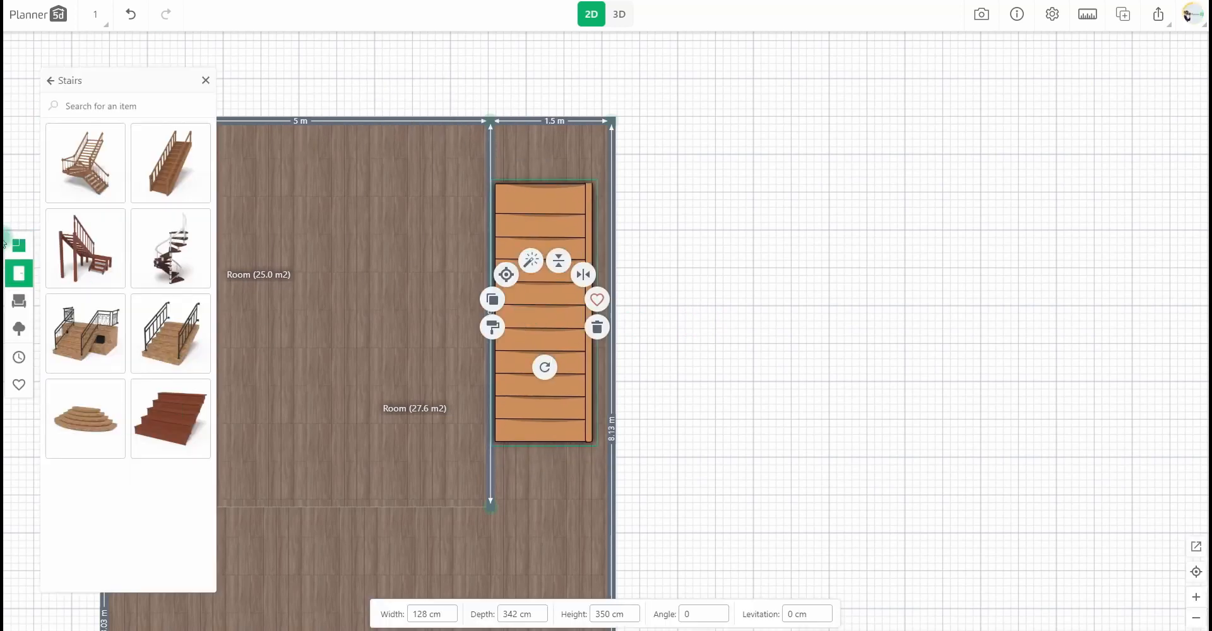
Add a landing block with 265 cm levitation across the corridor's upper end and move the staircase down to meet it.
click(9, 245)
drag(170, 394, 404, 243)
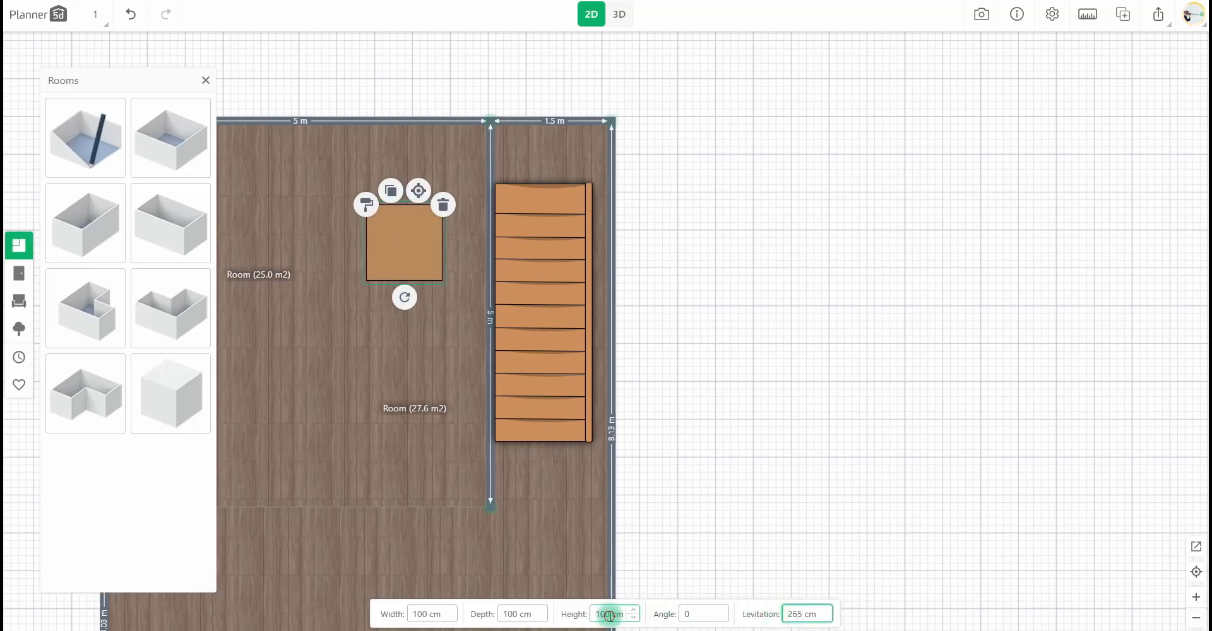
drag(398, 248, 560, 168)
click(560, 290)
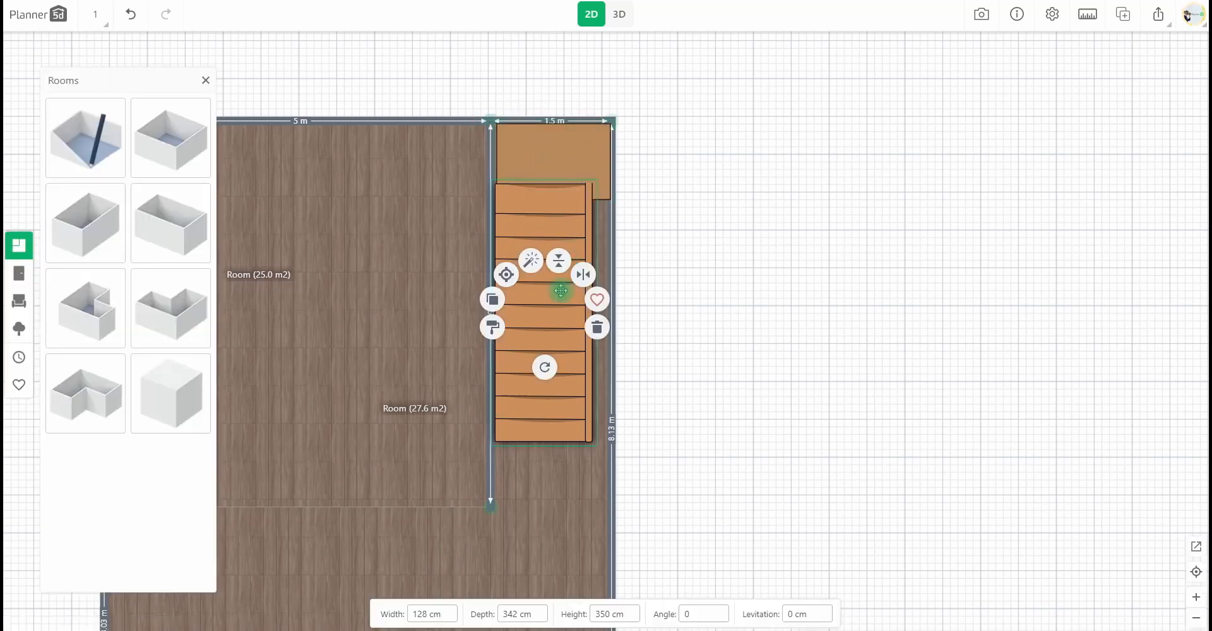
drag(560, 290, 569, 289)
Apply a light wood texture to the landing block and the staircase, and inspect both floors in 3D.
click(569, 163)
click(516, 124)
click(93, 466)
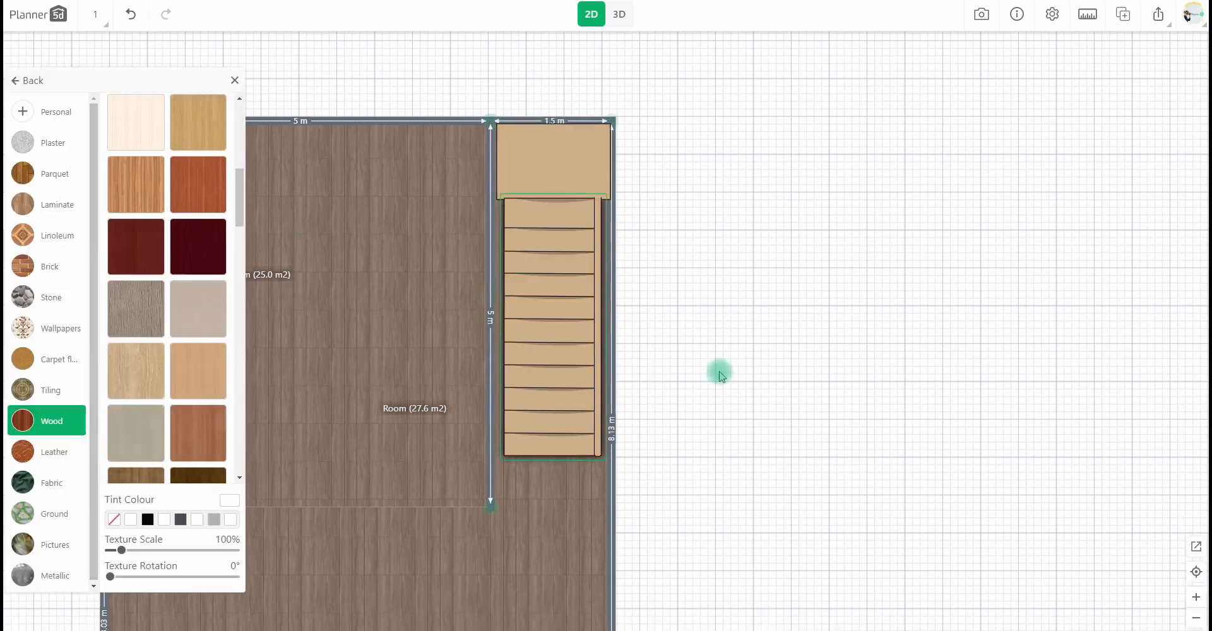
click(720, 370)
click(621, 14)
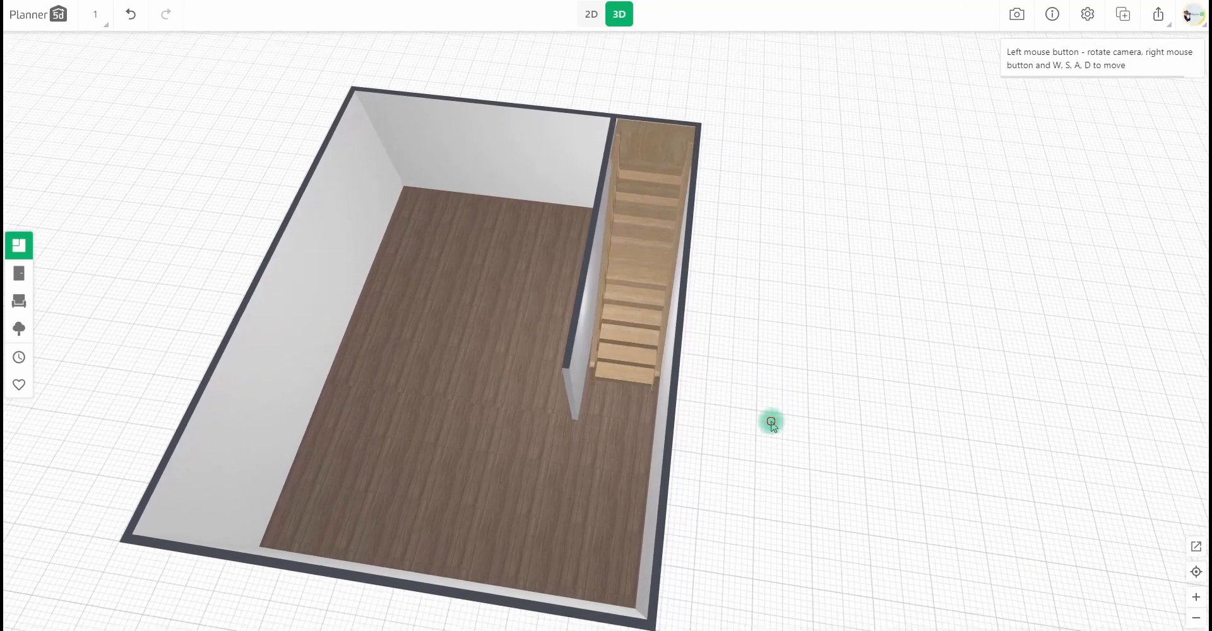
click(95, 14)
click(127, 70)
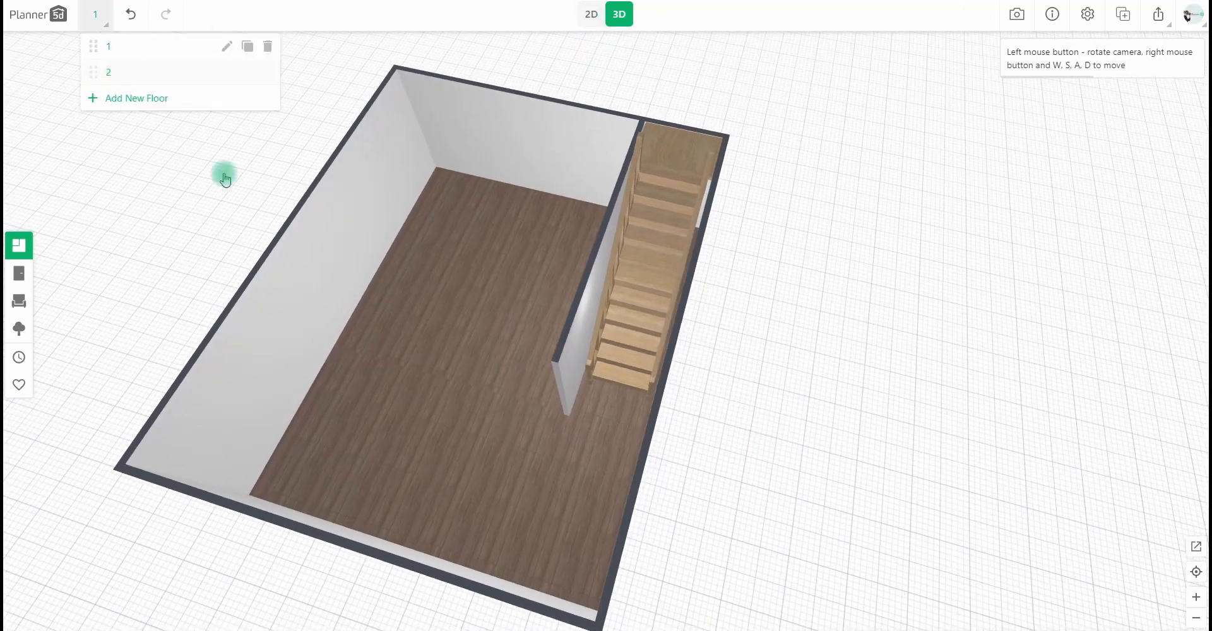
drag(751, 455, 653, 476)
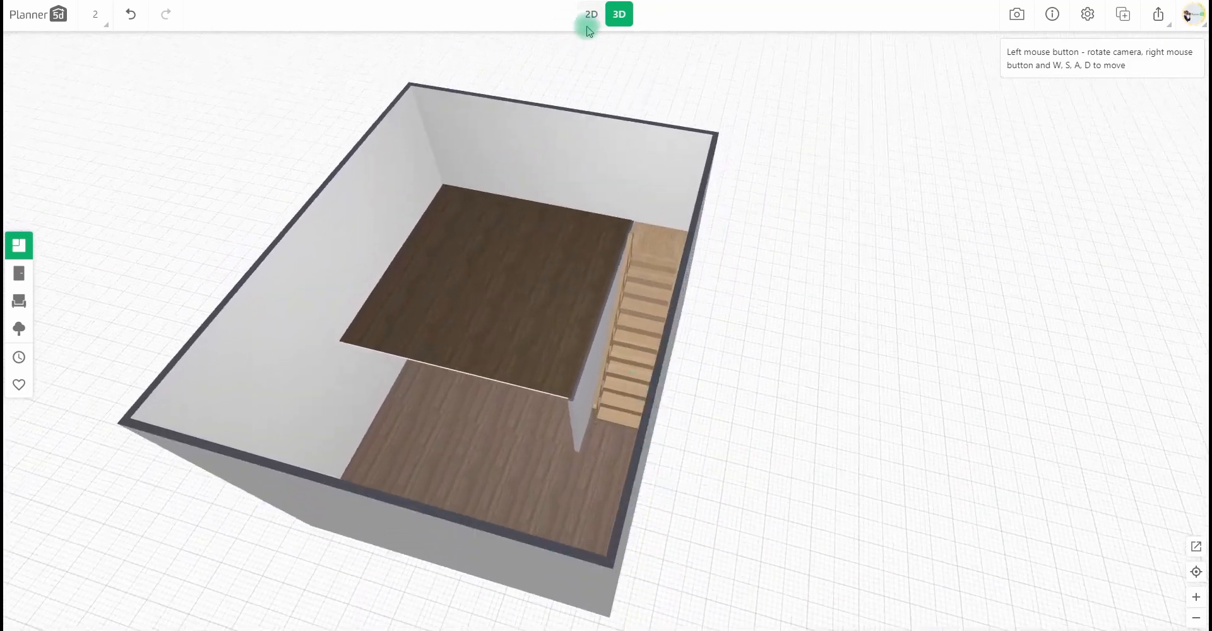
Return to the 2D plan of floor 1 and hide the 5 m wall beside the stairs.
click(591, 14)
click(96, 15)
click(103, 42)
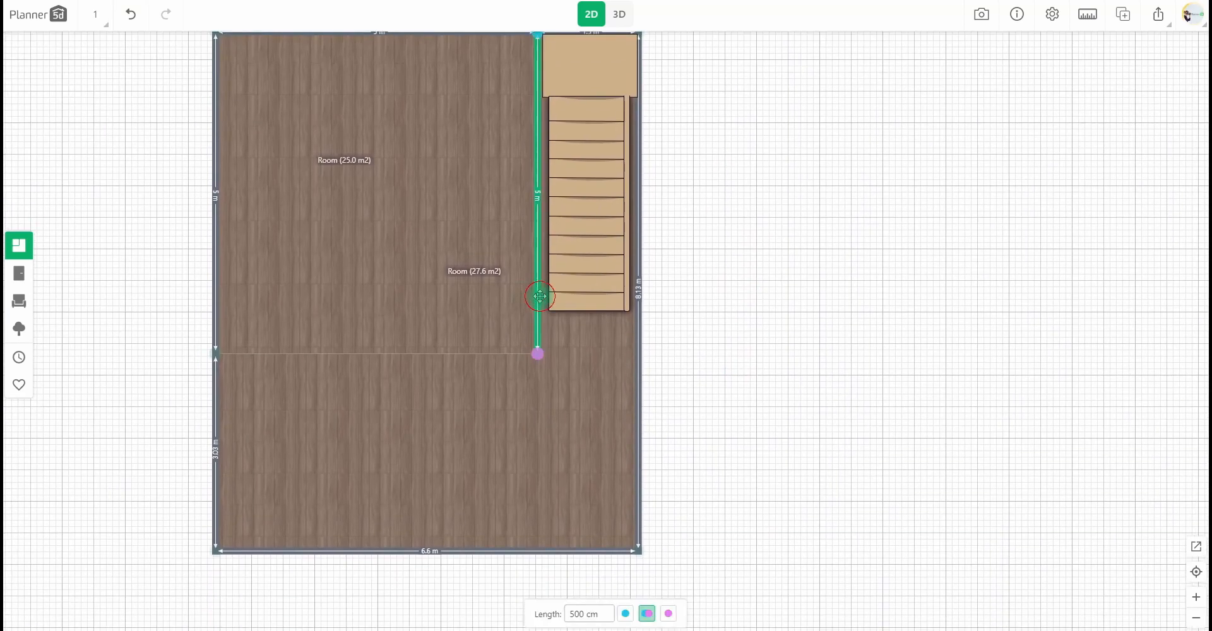
Place a block near the mezzanine's corner beside the stair foot, set width and depth to 30 cm, and adjust its height.
click(33, 259)
drag(171, 393, 548, 399)
click(418, 614)
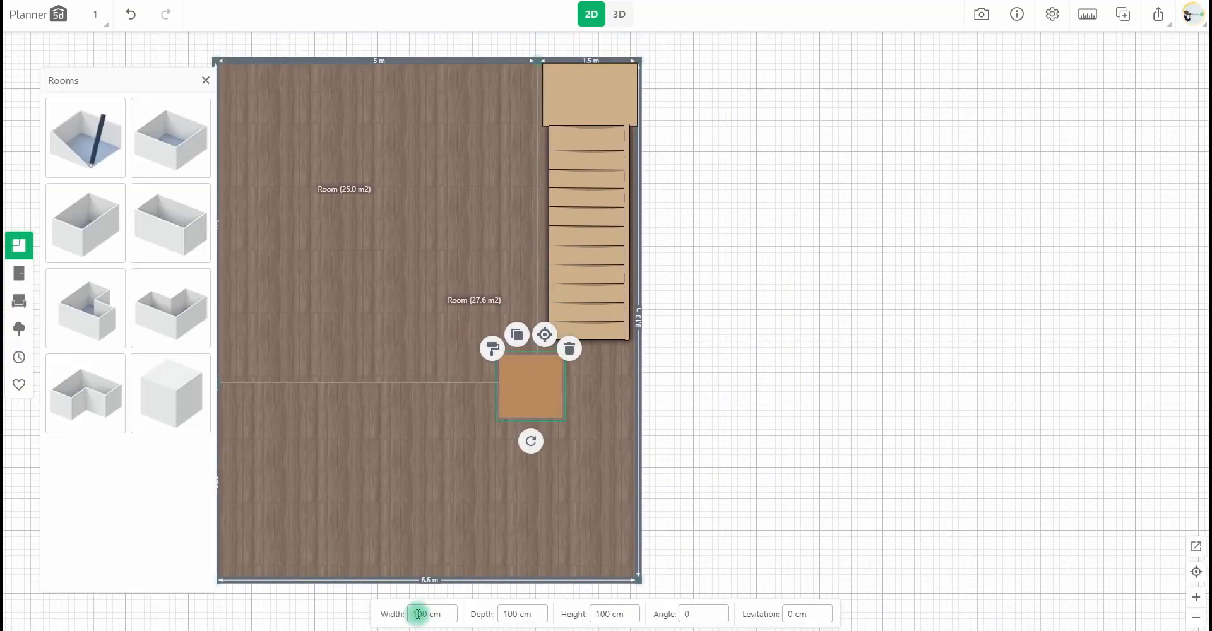
key(BackSpace)
click(513, 614)
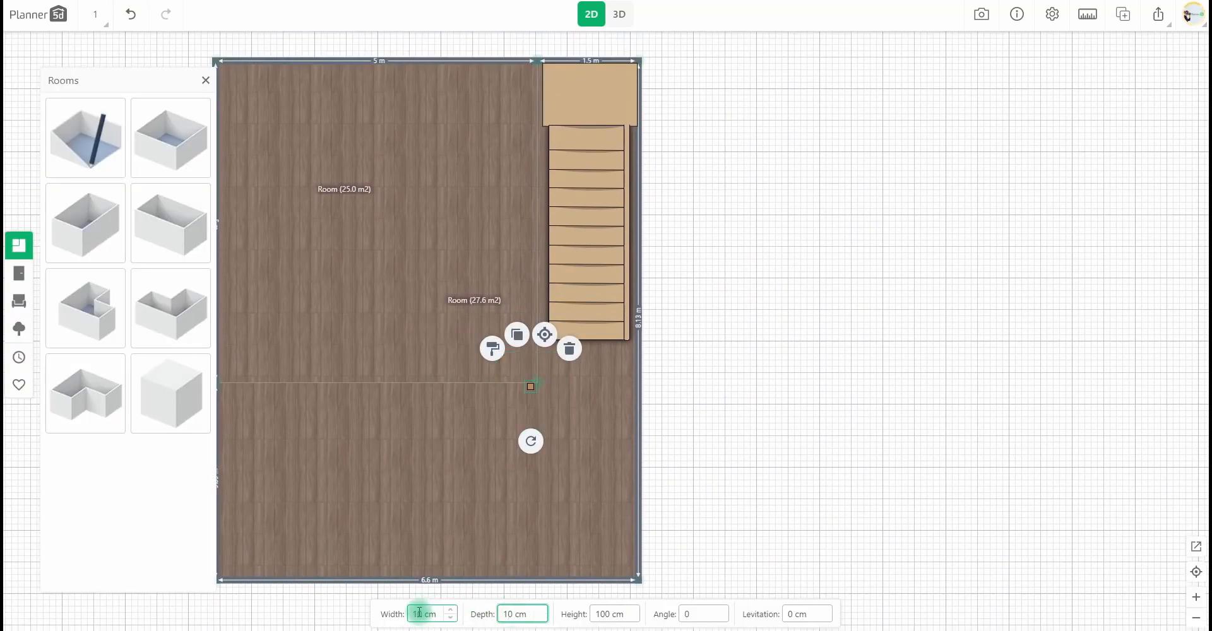
drag(532, 385, 530, 375)
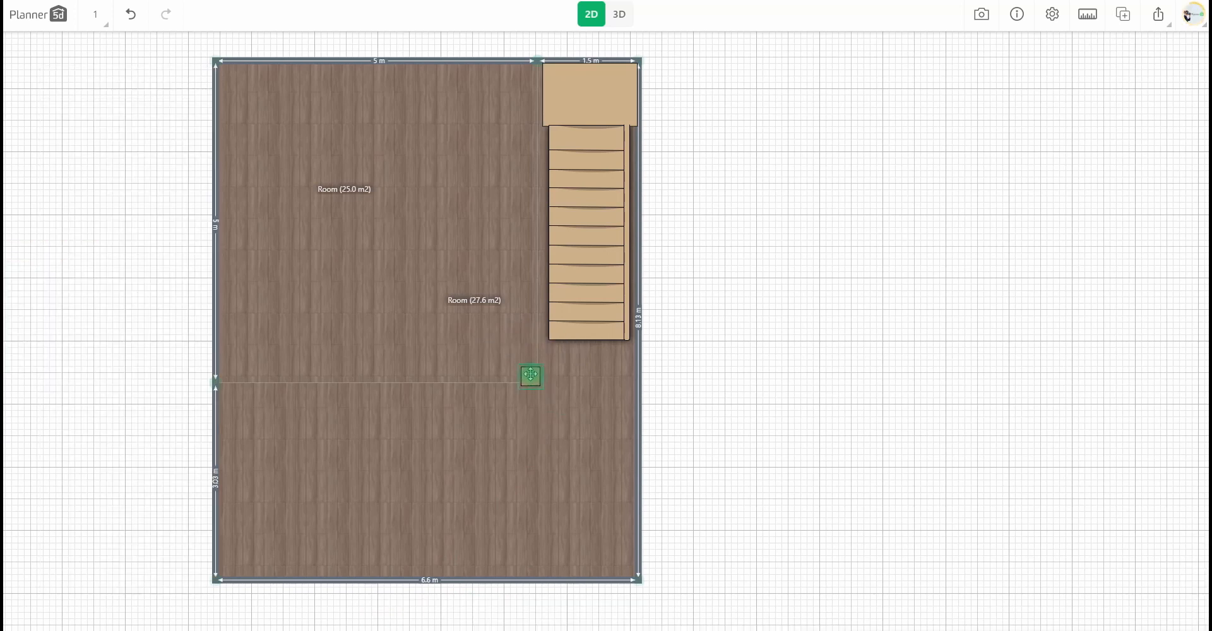
click(597, 614)
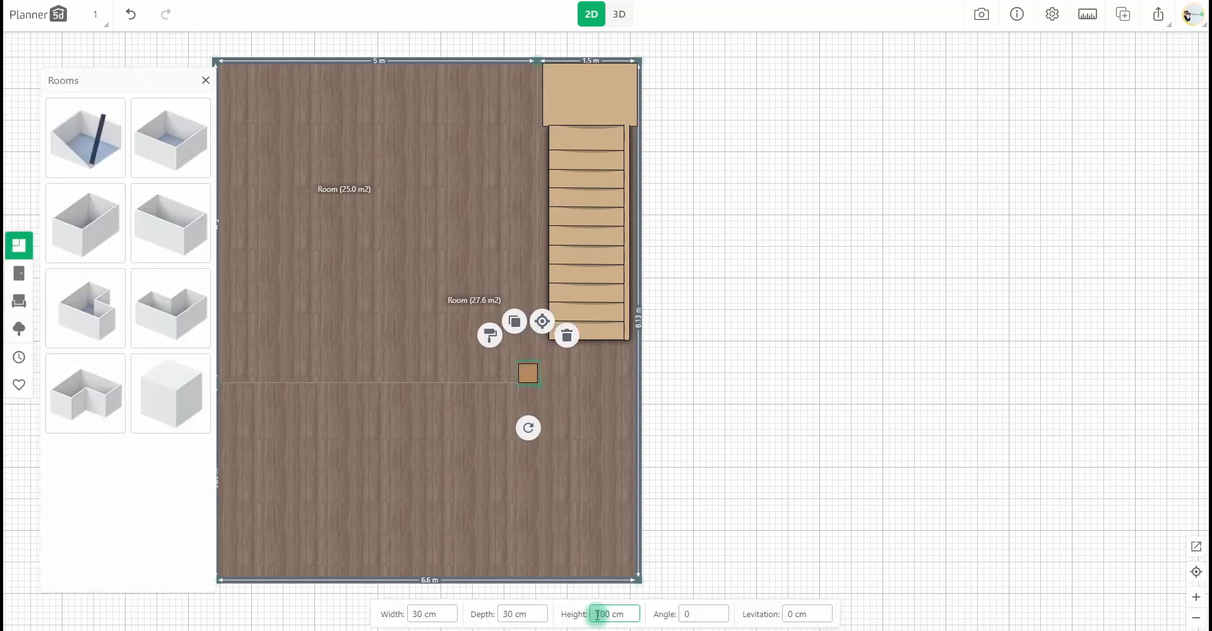
Recolour the column beside the stairs white.
click(487, 327)
click(179, 322)
click(111, 519)
click(658, 440)
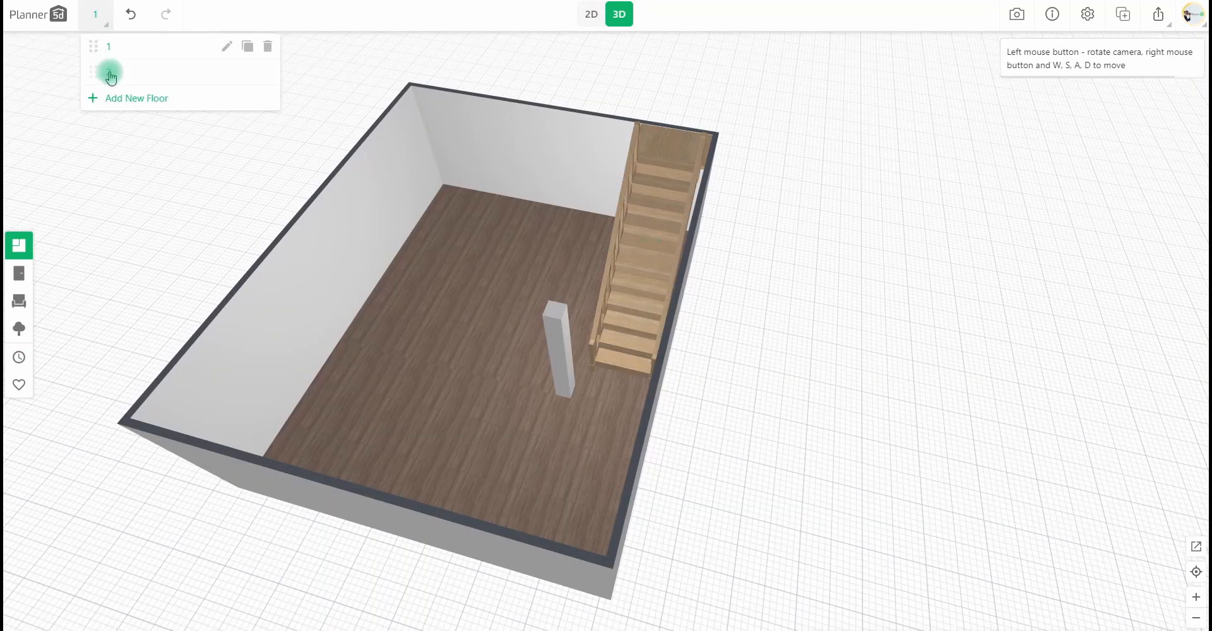
Examine the column under the mezzanine from floor 2 in 3D and return to the 2D plan of floor 1.
click(110, 74)
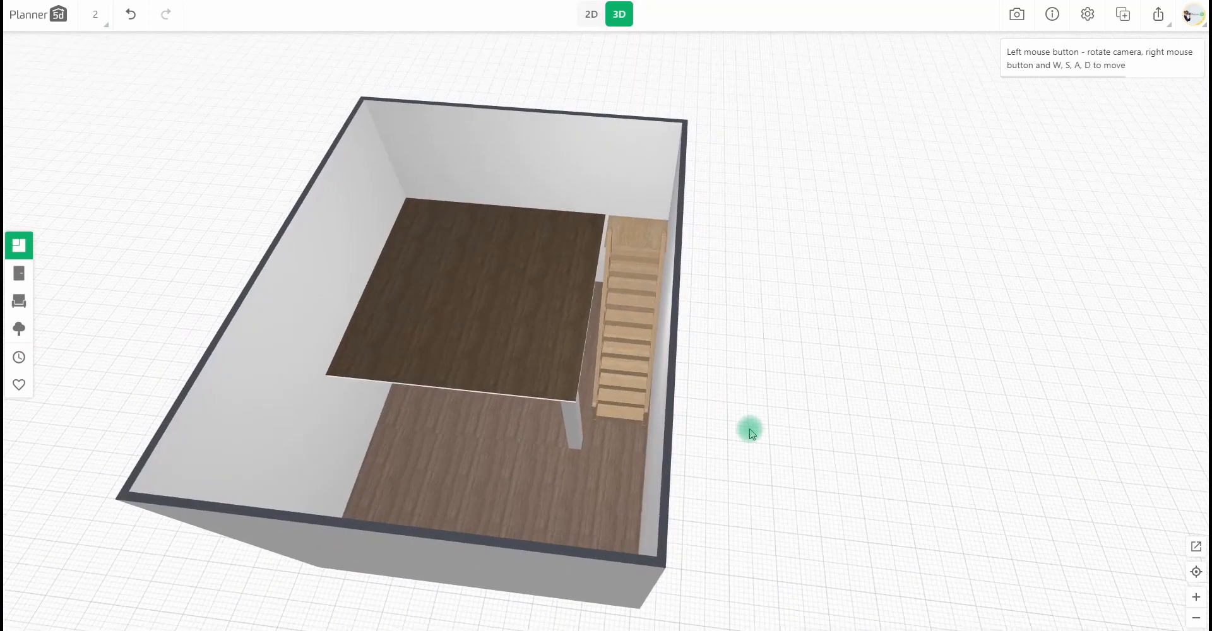
click(592, 15)
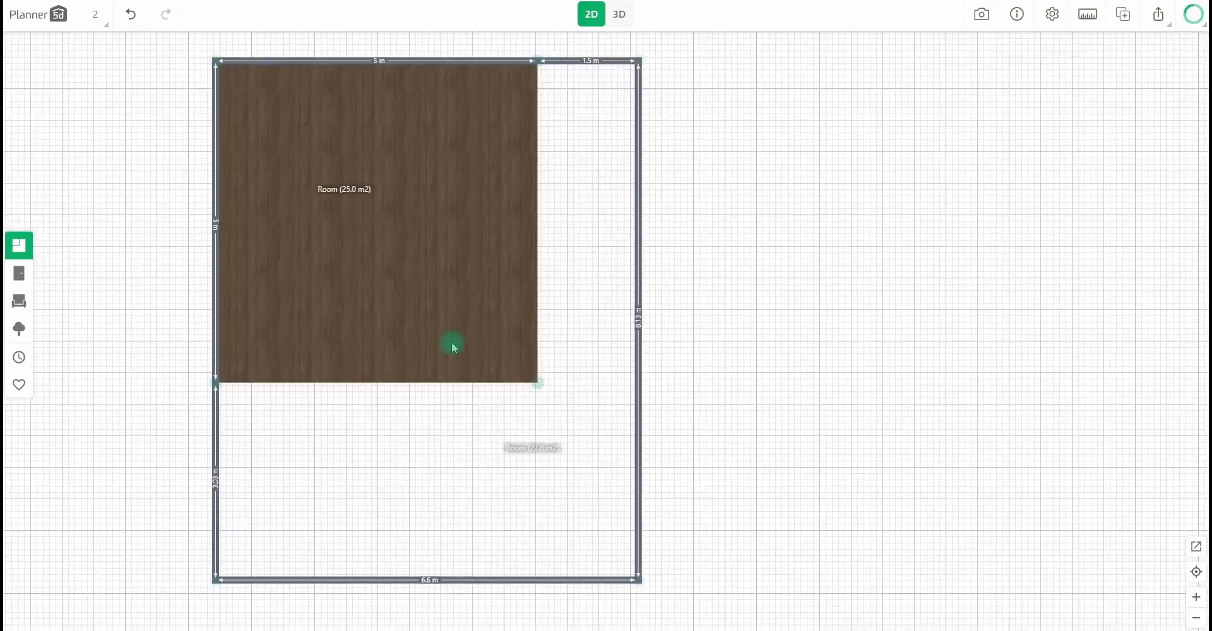
click(96, 14)
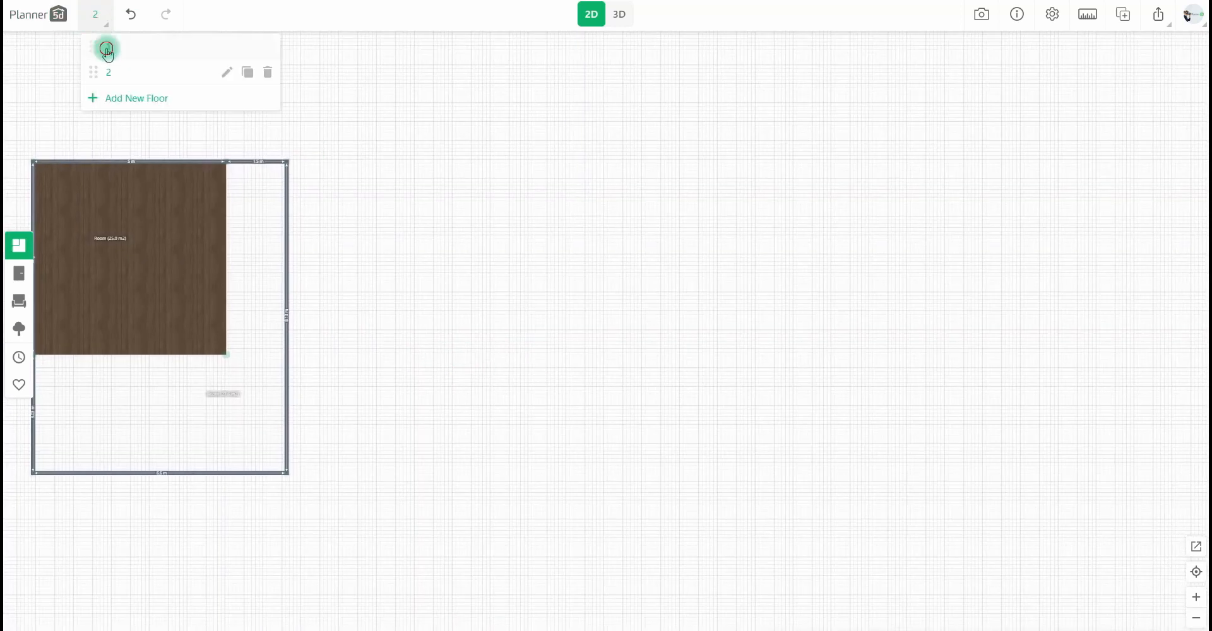
click(103, 46)
click(181, 225)
Add a rectangular room 8.13 m long beside the first house on floor 1 and hide its lower wall.
click(14, 256)
drag(170, 137, 392, 151)
drag(547, 346, 544, 310)
drag(623, 286, 741, 286)
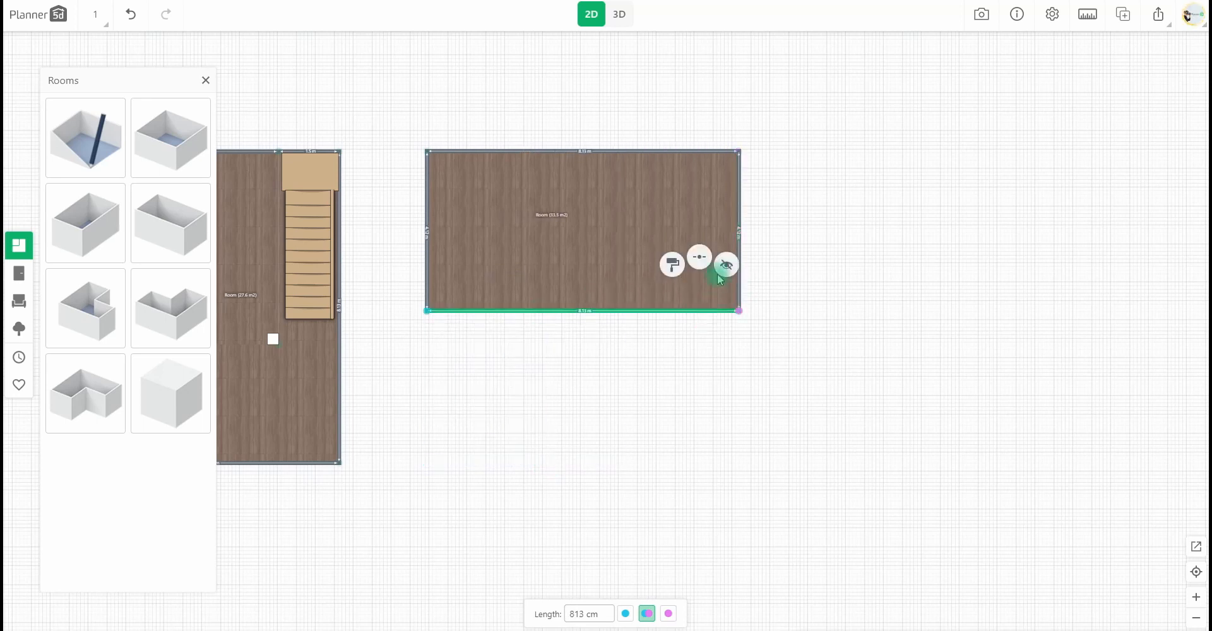
Add a second room directly below the new one and stretch it to the same 8.13 m length.
drag(157, 203, 531, 439)
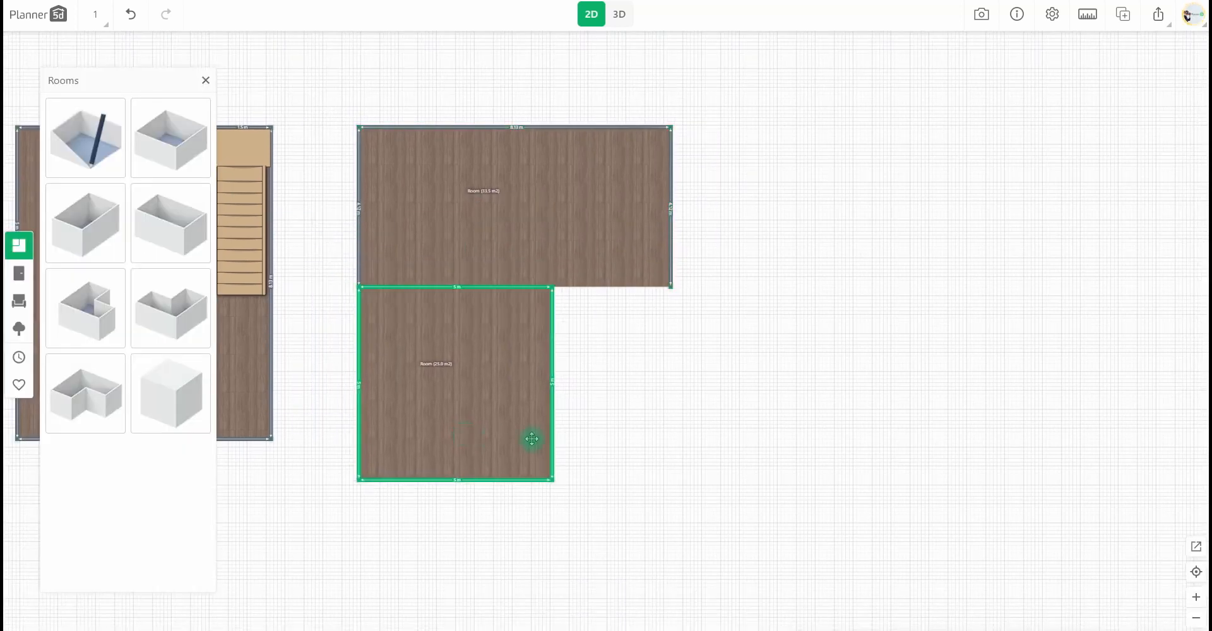
drag(553, 287, 671, 287)
drag(554, 480, 606, 442)
Detach the lower room, hide its upper wall and its ceiling, and snap it back against the upper room.
drag(560, 305, 559, 331)
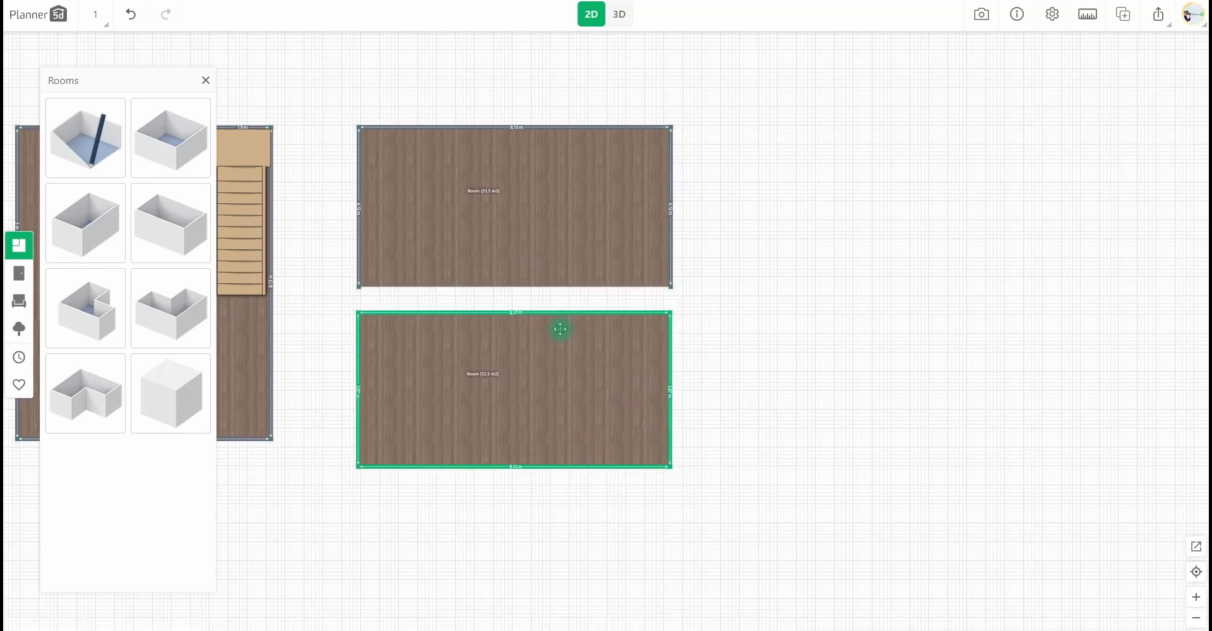
click(555, 314)
click(575, 356)
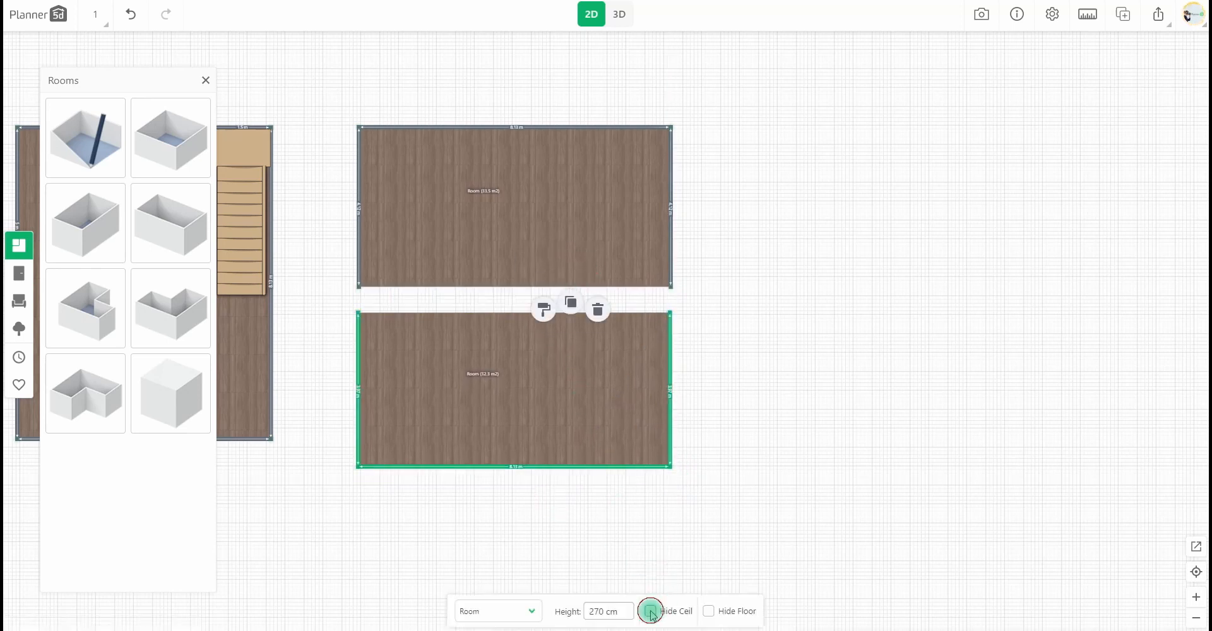
drag(574, 381, 644, 360)
On floor 2, add a room over the upper half of the second house's outline and stretch it to 8.13 m.
click(96, 15)
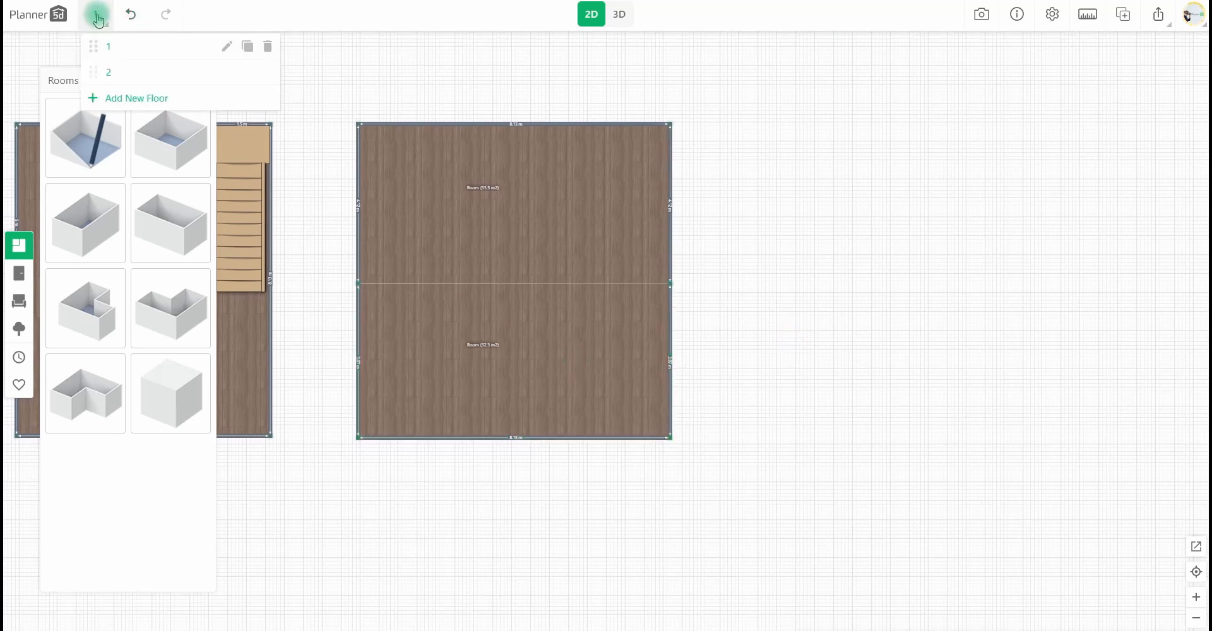
click(109, 71)
drag(292, 228, 300, 250)
drag(169, 142, 417, 282)
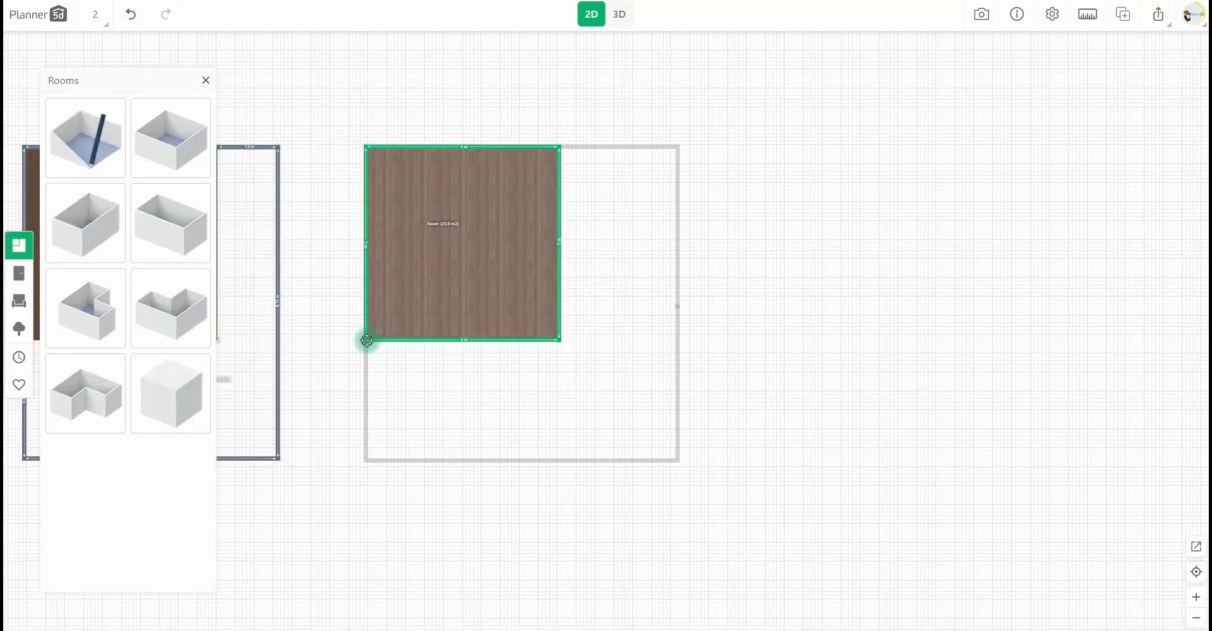
drag(367, 341, 370, 305)
drag(569, 336, 686, 304)
drag(559, 147, 683, 149)
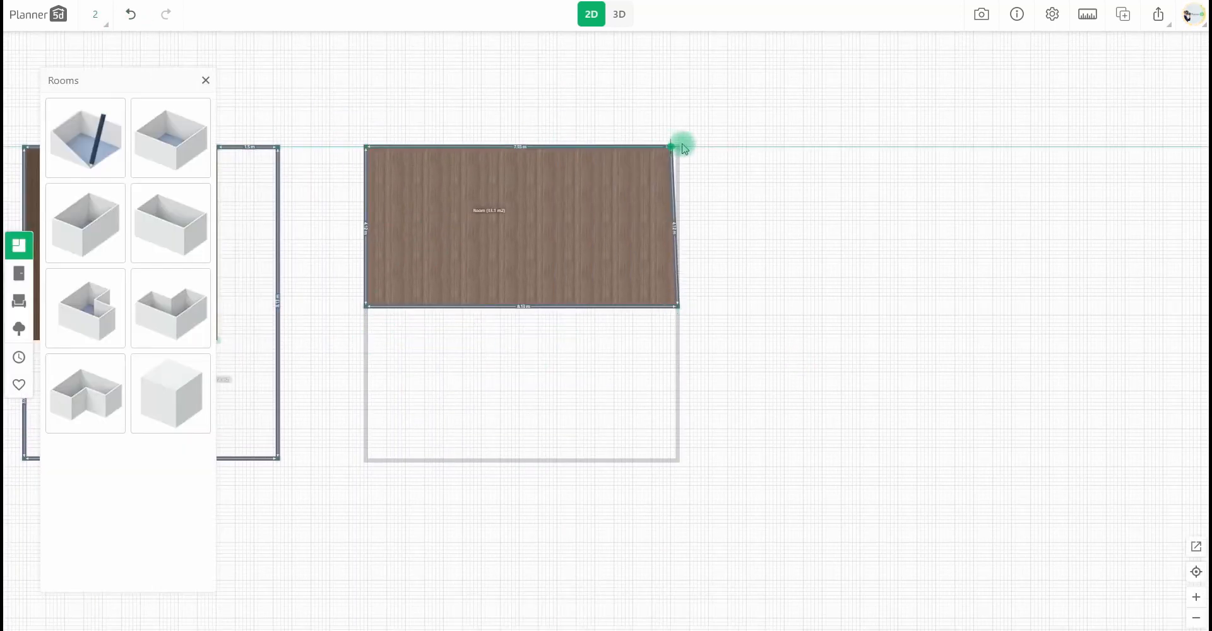
Add a room over the outline's lower half on floor 2, fit its corners to the outline, and hide the shared wall.
drag(171, 138, 485, 458)
drag(561, 313, 678, 306)
click(606, 297)
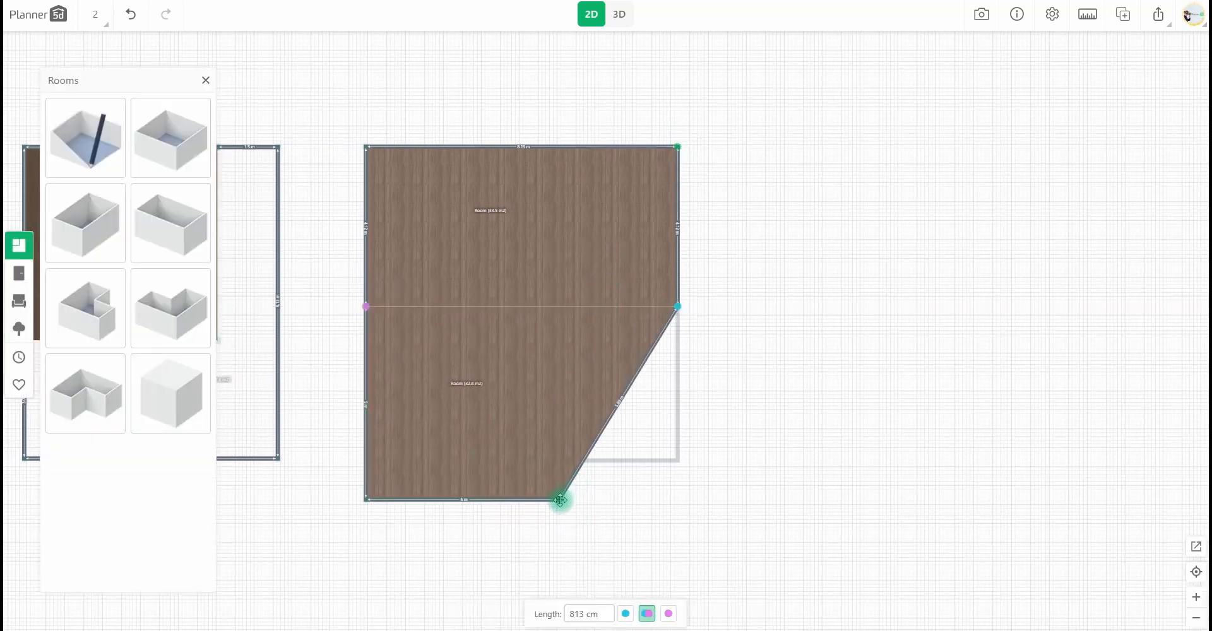
drag(560, 501, 680, 462)
drag(366, 498, 365, 460)
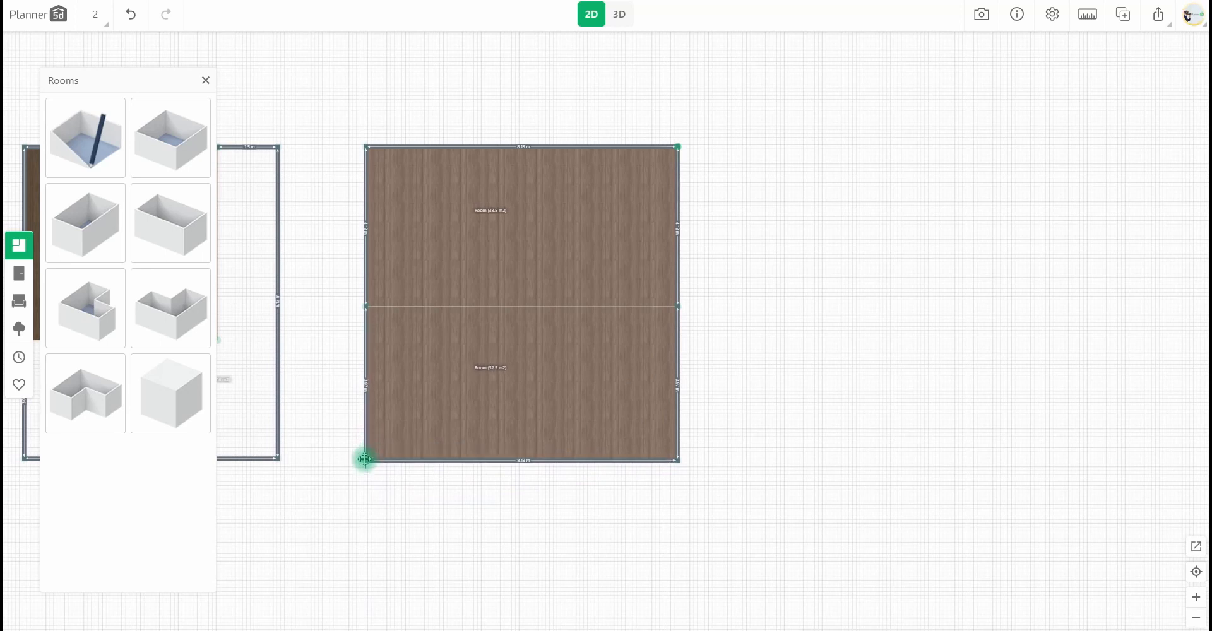
Apply dark wood flooring to the second house's upper room on floor 2 and hide the lower room's floor.
click(487, 246)
click(457, 213)
click(141, 279)
click(463, 333)
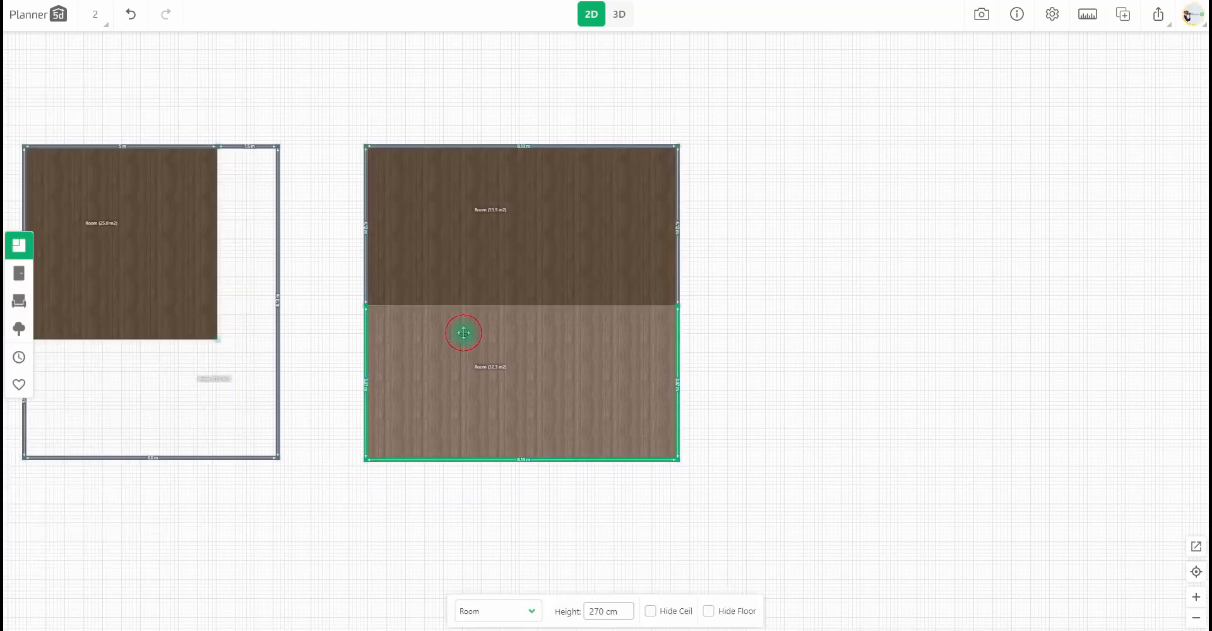
click(709, 611)
Examine the second house's mezzanine in 3D and return to the 2D plan.
click(681, 417)
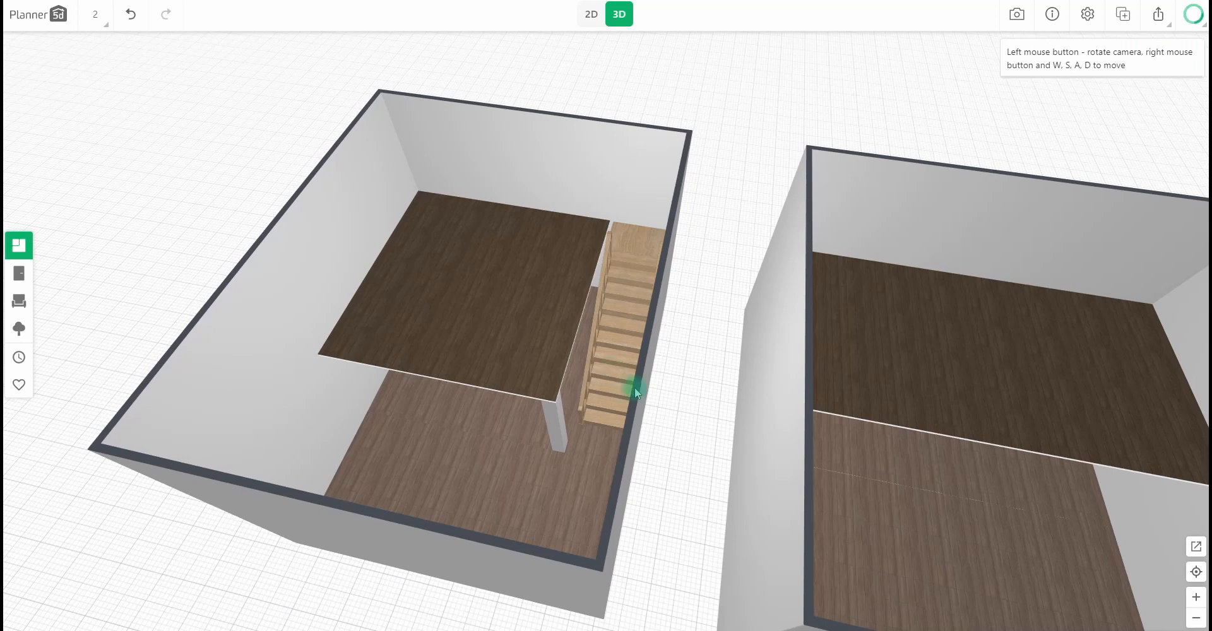
right_drag(634, 388, 579, 342)
drag(579, 342, 604, 416)
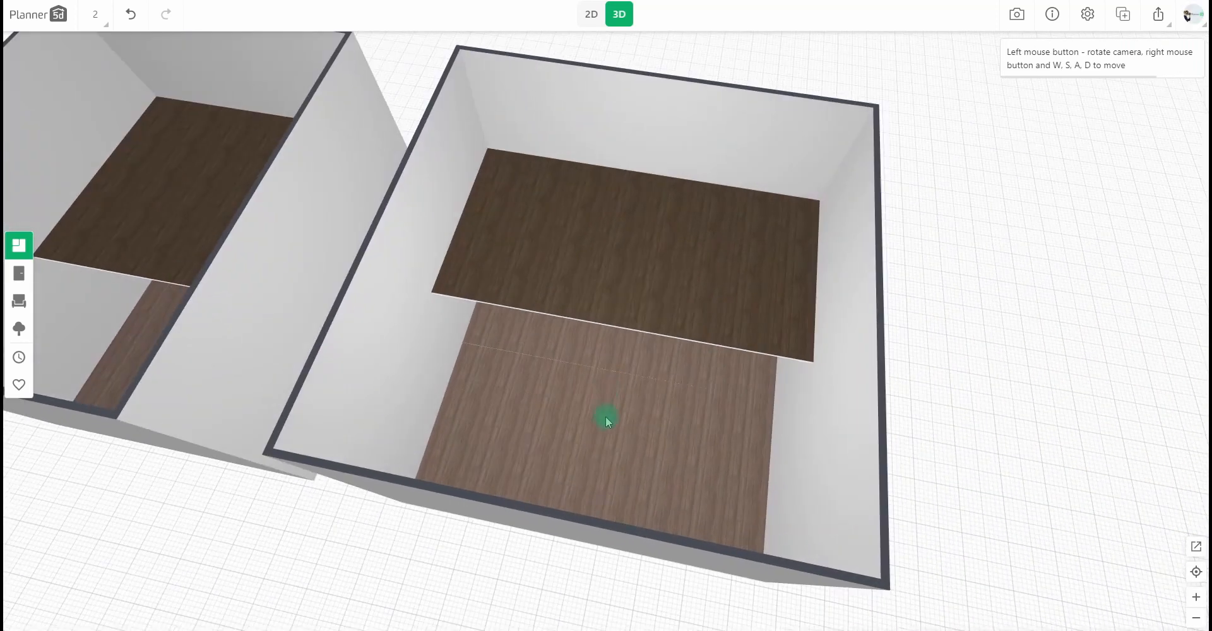
click(592, 15)
On floor 1, duplicate the staircase and place the copy against the second house's outer wall, meeting the mezzanine edge.
right_drag(623, 370, 577, 351)
click(97, 13)
click(108, 46)
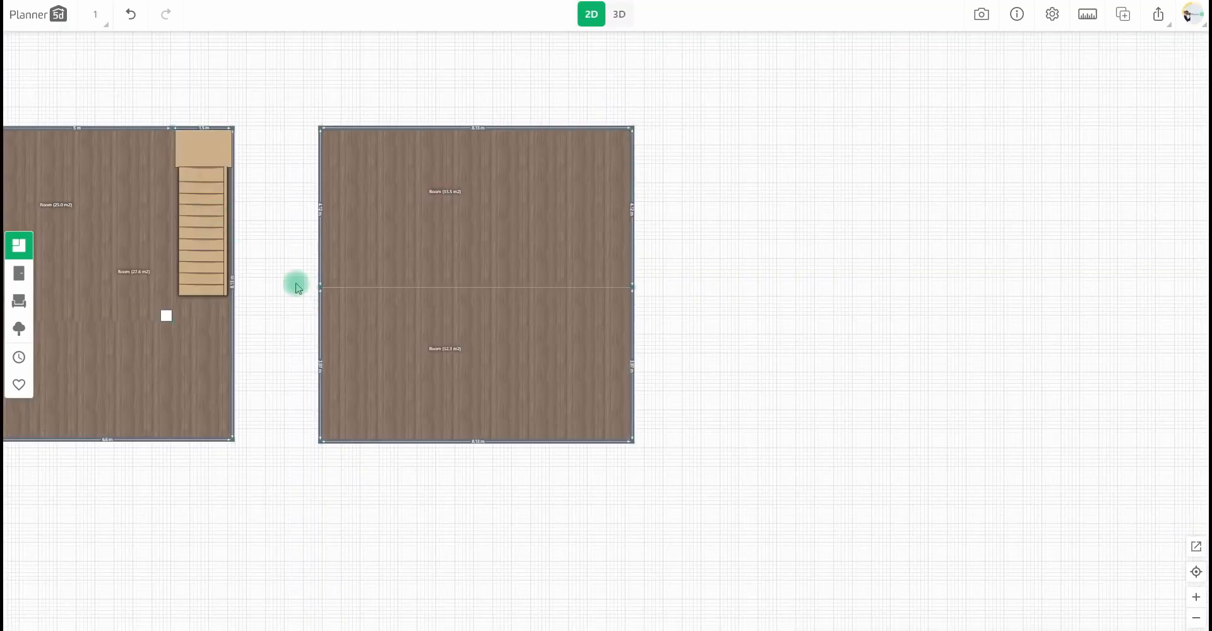
click(192, 211)
drag(193, 211, 615, 355)
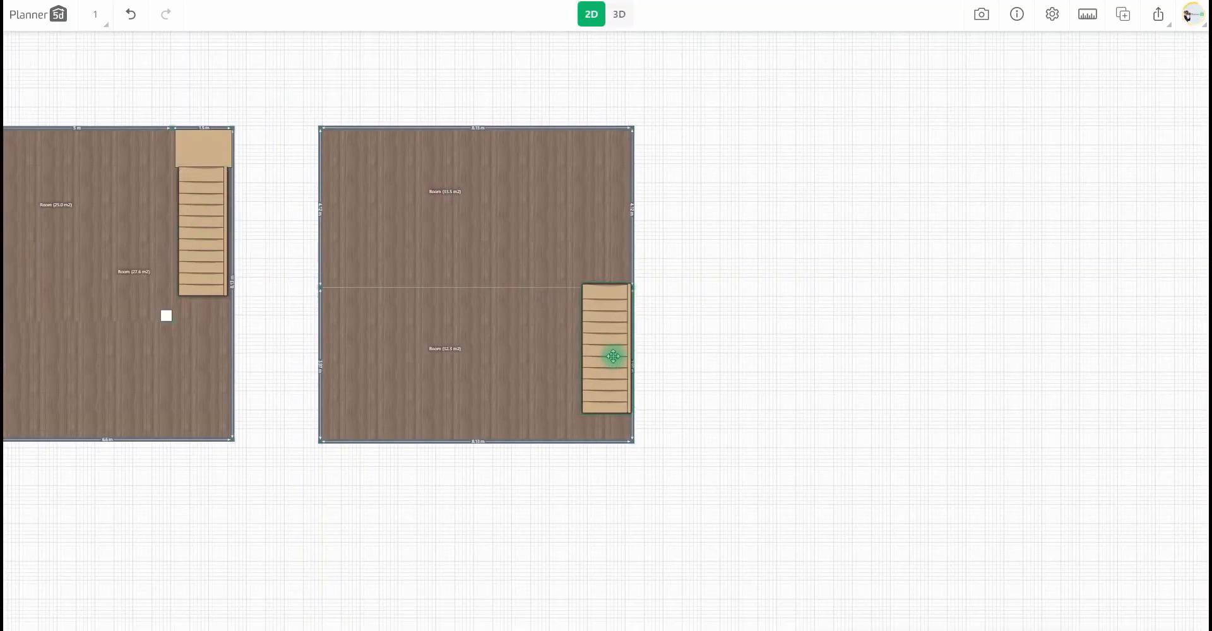
click(705, 370)
Examine the second house's staircase and mezzanine in 3D.
click(618, 19)
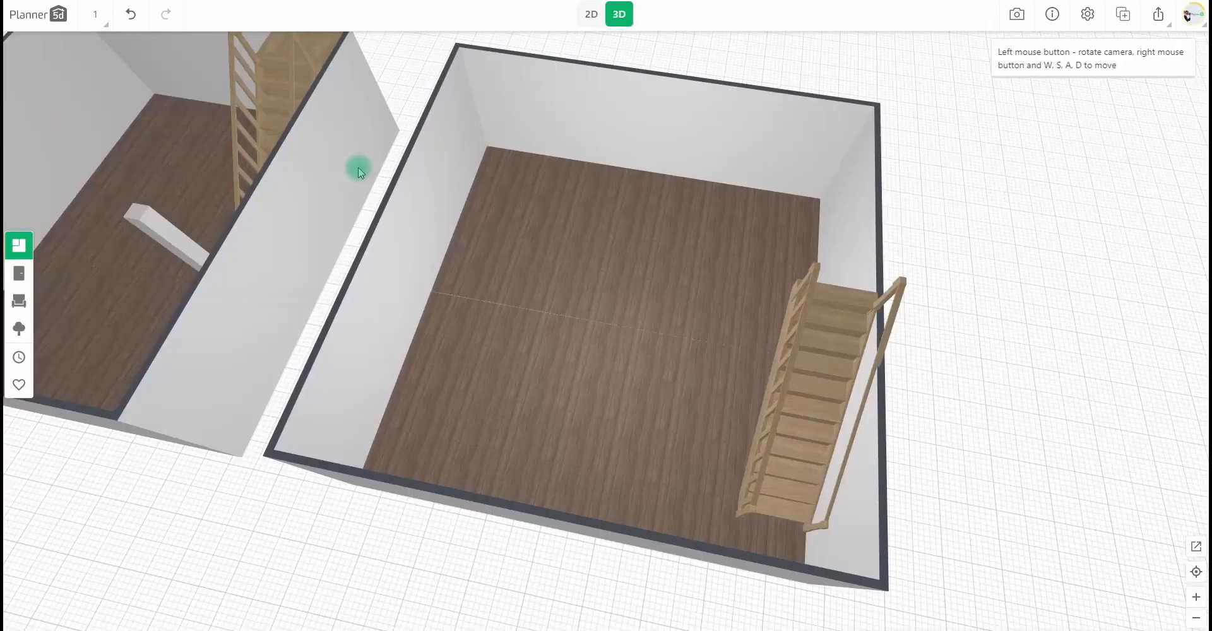
click(95, 14)
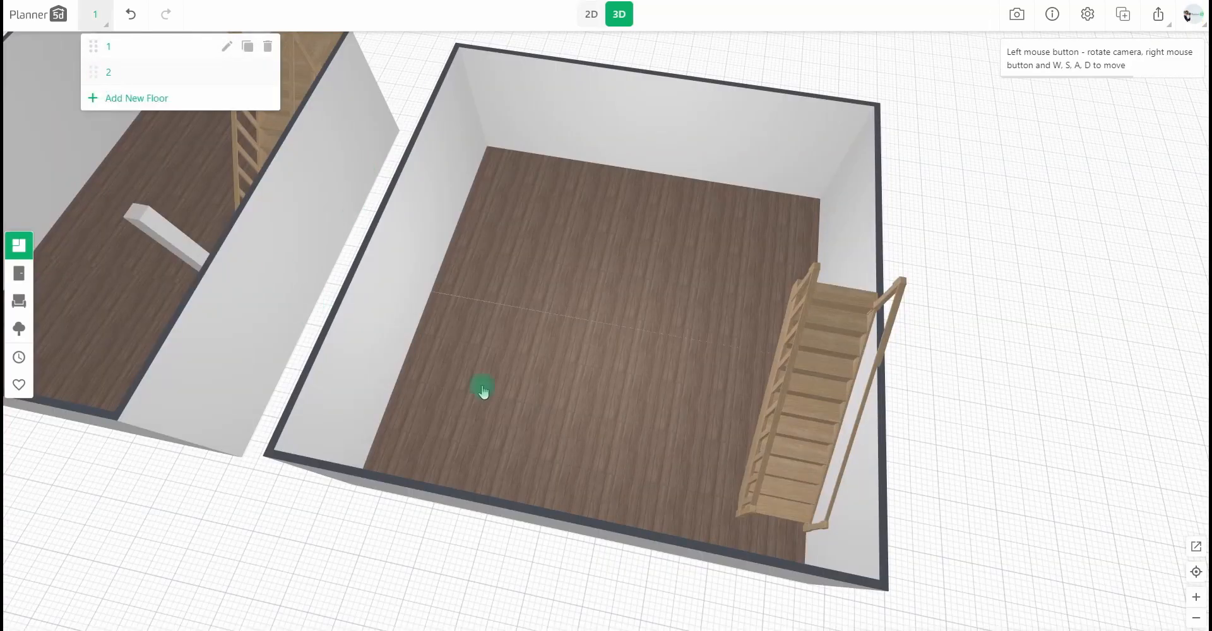
drag(483, 391, 736, 463)
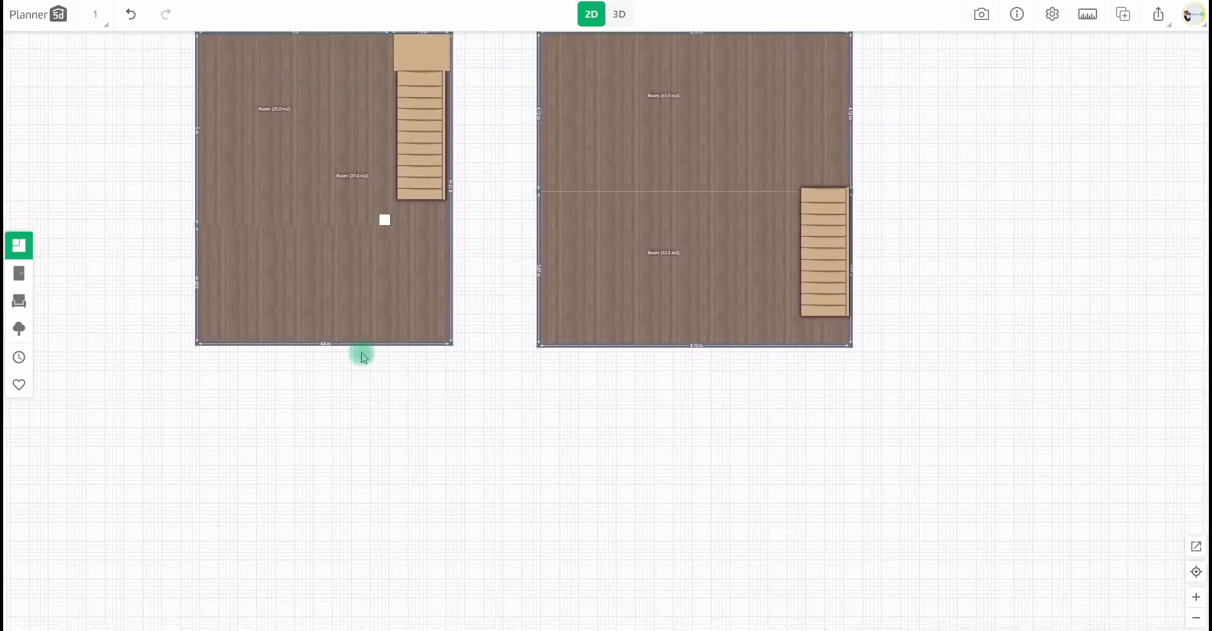
Add a third rectangular room below the first house on floor 1, sized about 7.45 m by 8.2 m.
scroll(363, 357, down, 3)
click(19, 245)
drag(168, 135, 198, 221)
drag(400, 338, 460, 333)
drag(470, 379, 494, 491)
Raise the third room's height, compare it with the other houses in 3D, and return to the 2D plan.
click(502, 395)
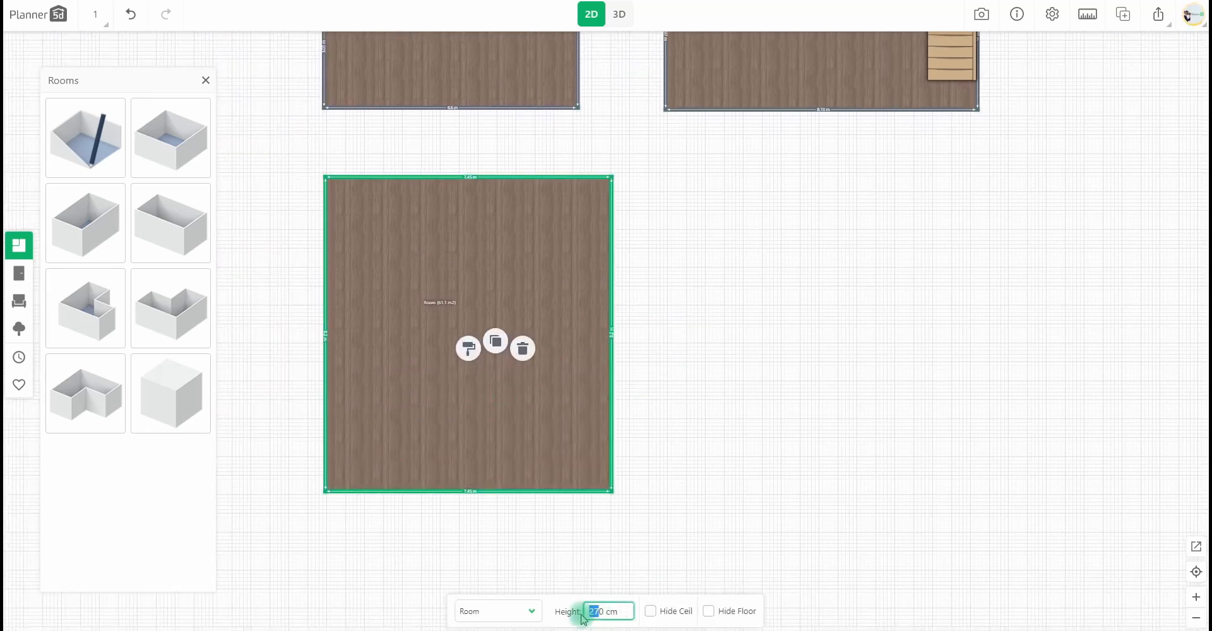
click(683, 468)
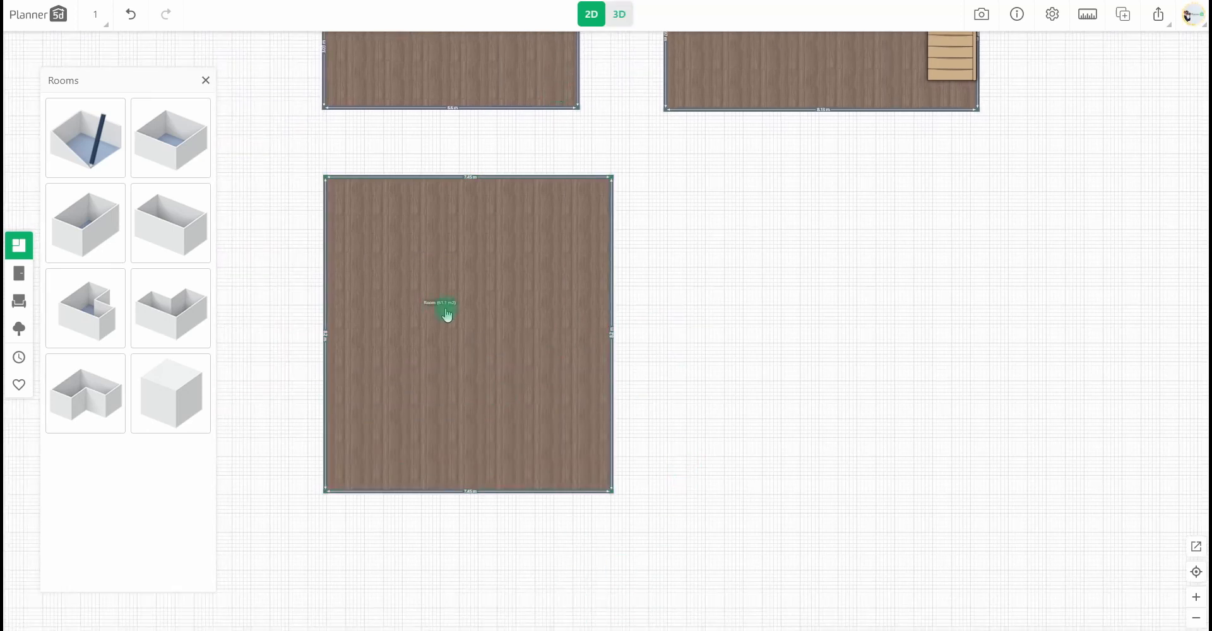
key(3)
scroll(524, 384, down, 2)
right_drag(362, 493, 562, 372)
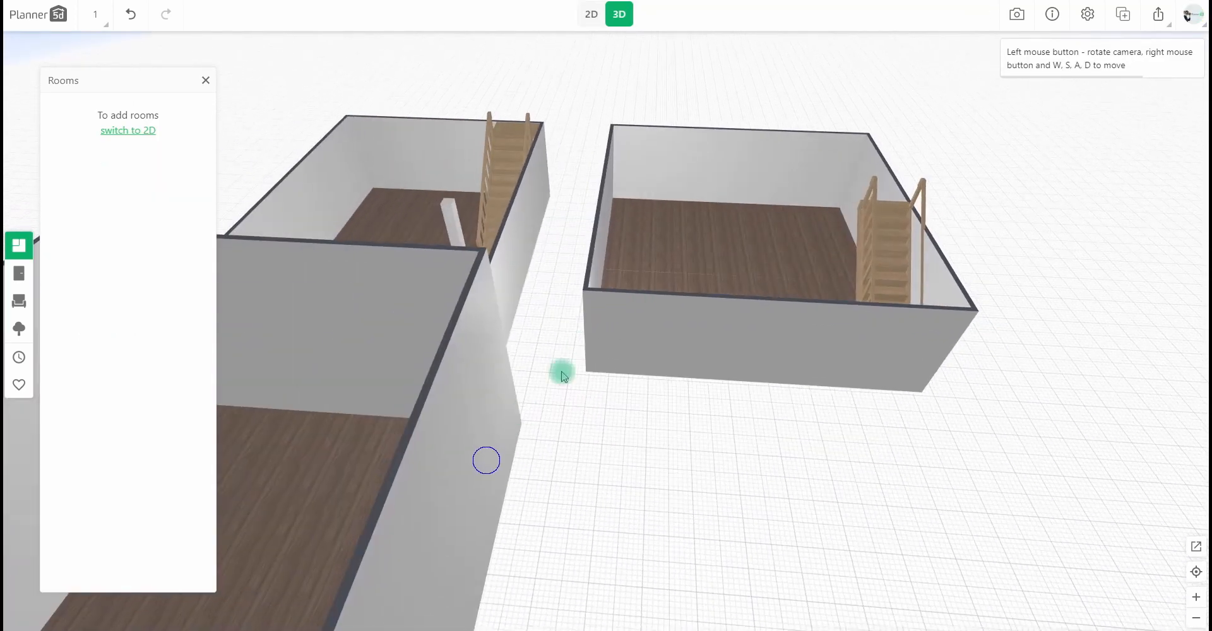
click(591, 14)
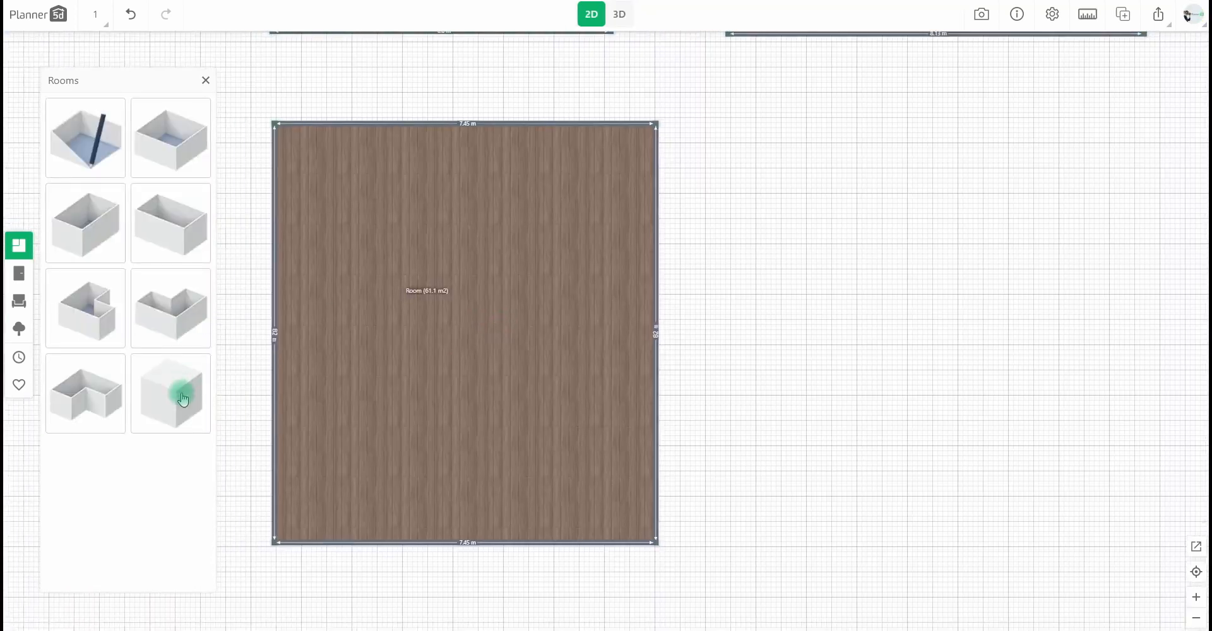
Add a block 500 cm wide and 500 cm deep and fit it into the third room's upper-left corner.
click(182, 399)
click(416, 616)
text(500)
drag(509, 614, 501, 614)
text(5)
drag(460, 316, 482, 306)
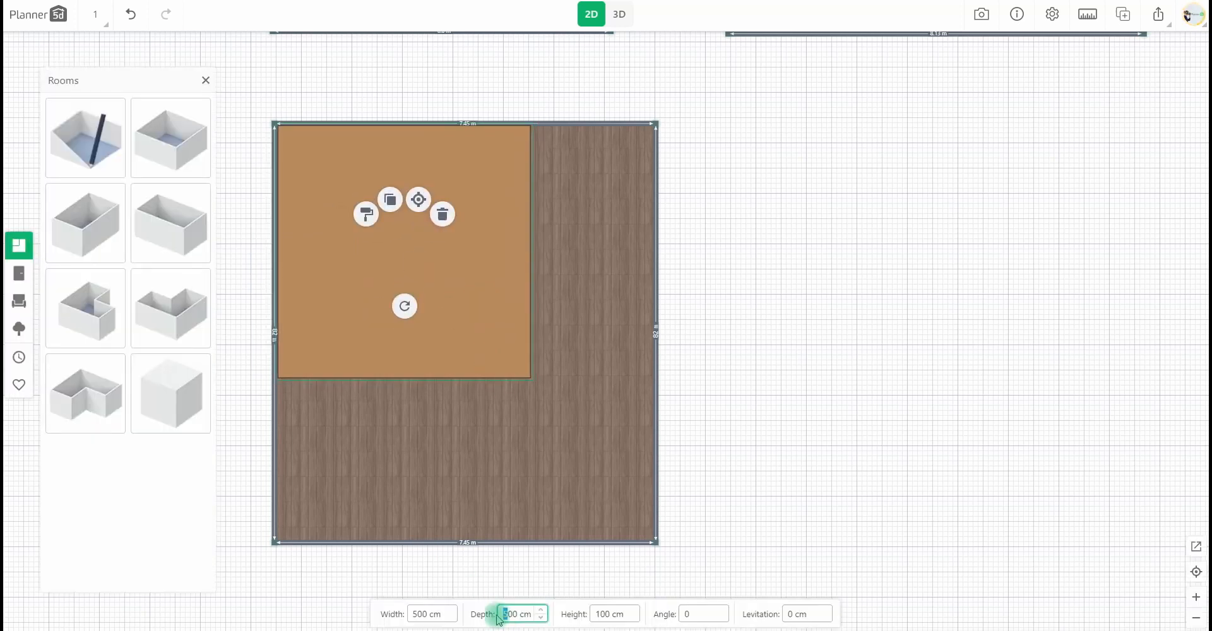
Set the block's depth to 600 cm, angle to 90, height to 20 cm and levitation to 270 cm, keeping it in the corner.
text(6)
drag(405, 306, 309, 268)
drag(463, 304, 490, 304)
click(603, 614)
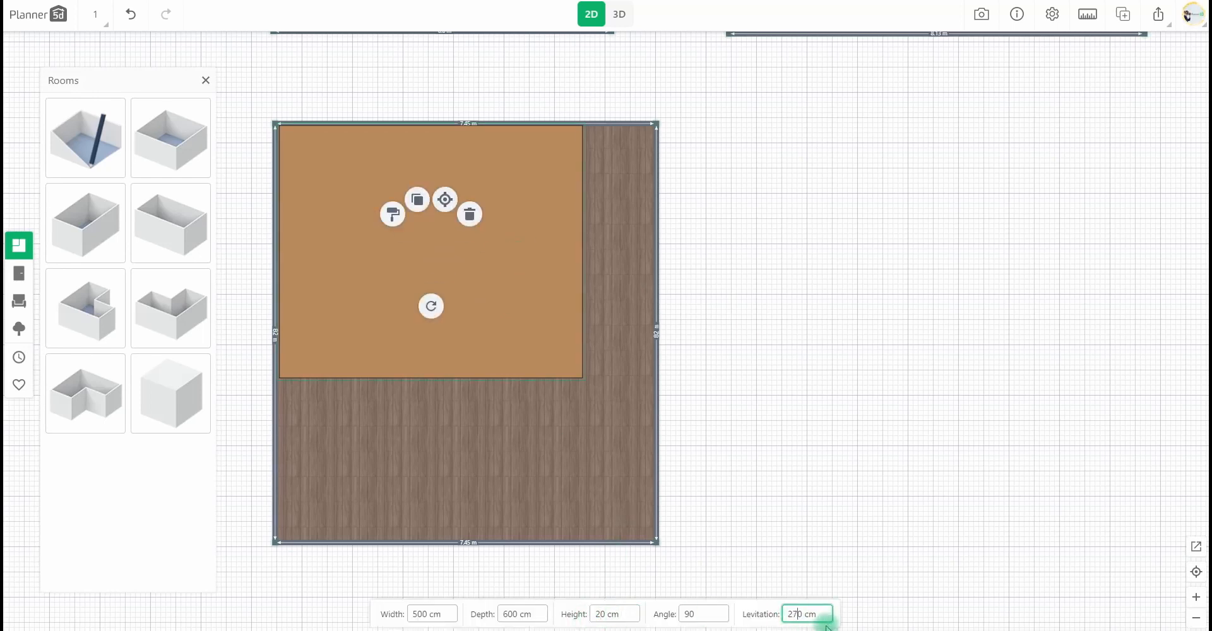
Place a straight staircase with railings between the raised block and the third room's side wall.
click(610, 354)
click(24, 280)
click(89, 222)
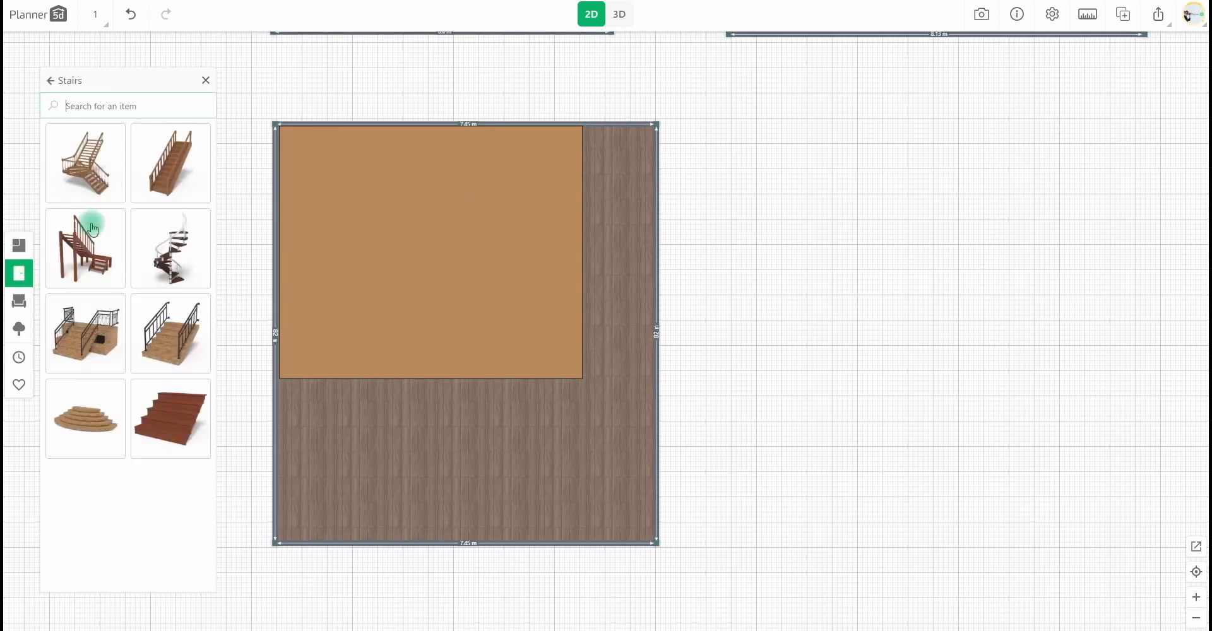
drag(160, 168, 627, 266)
Apply a dark grey parquet texture to the raised mezzanine block.
click(478, 247)
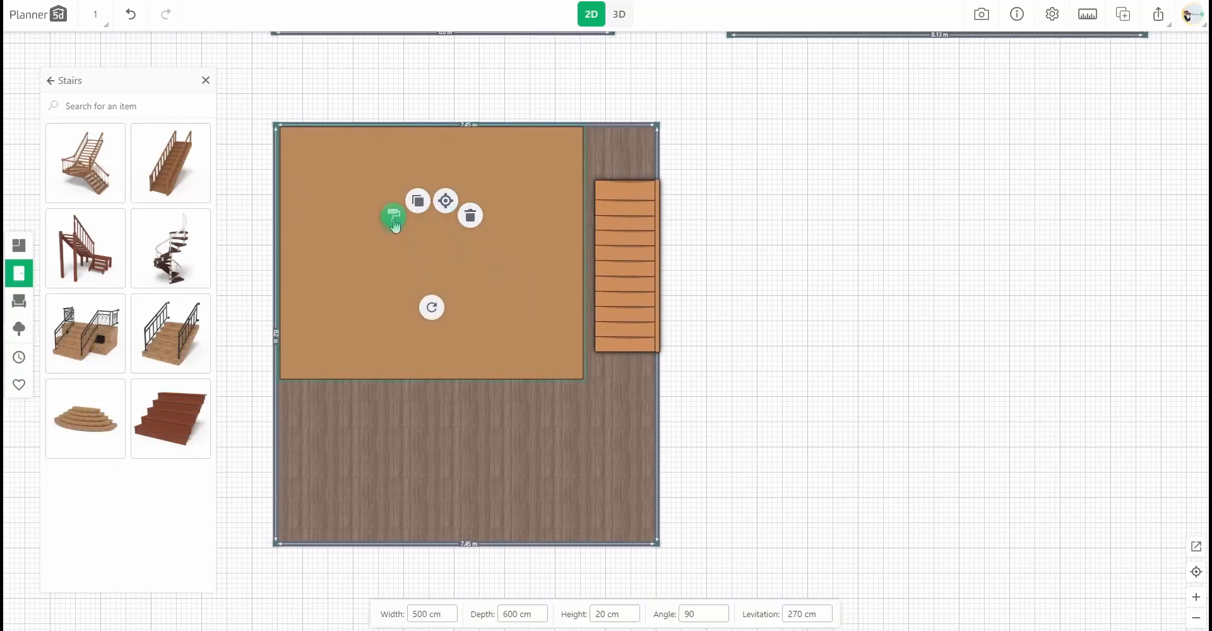
click(393, 218)
click(98, 461)
click(49, 176)
click(127, 248)
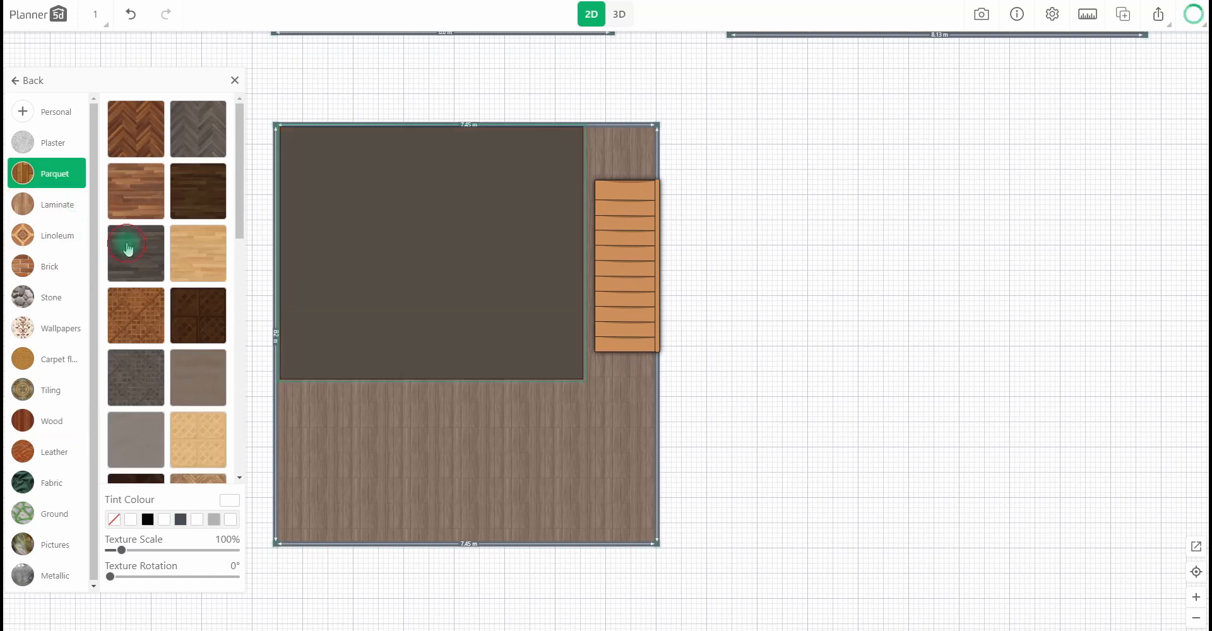
Duplicate the mezzanine block as a small landing filling the gap in the room's upper-right corner, and align the staircase with it.
click(503, 192)
drag(460, 305, 482, 314)
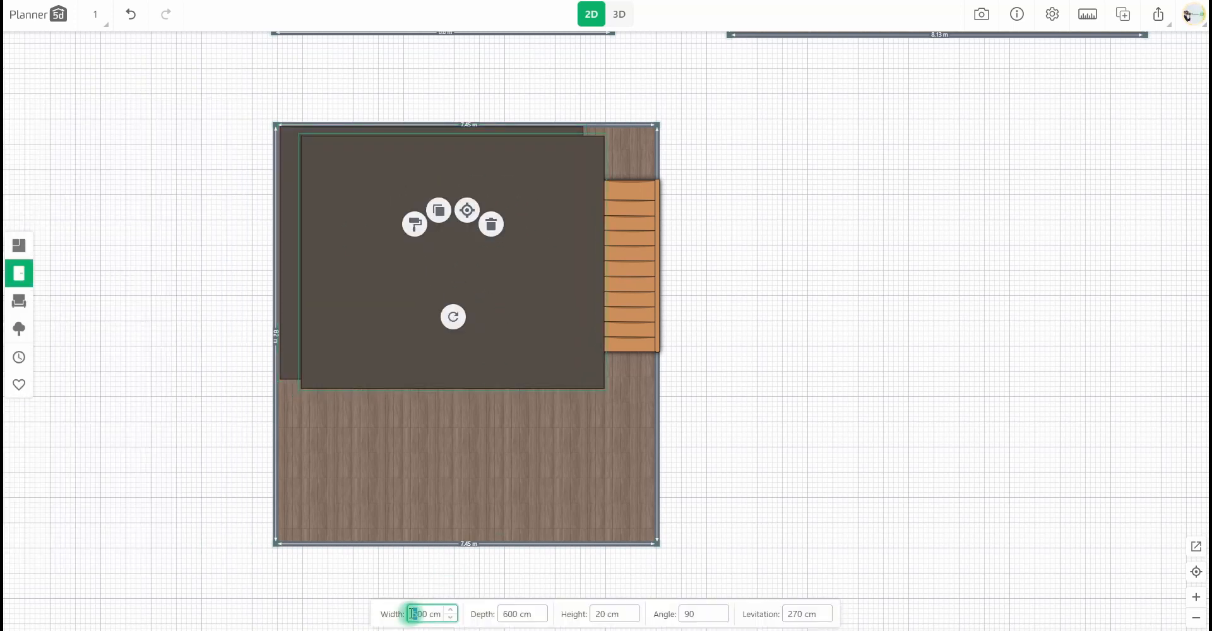
text(1)
drag(495, 267, 623, 154)
text(1)
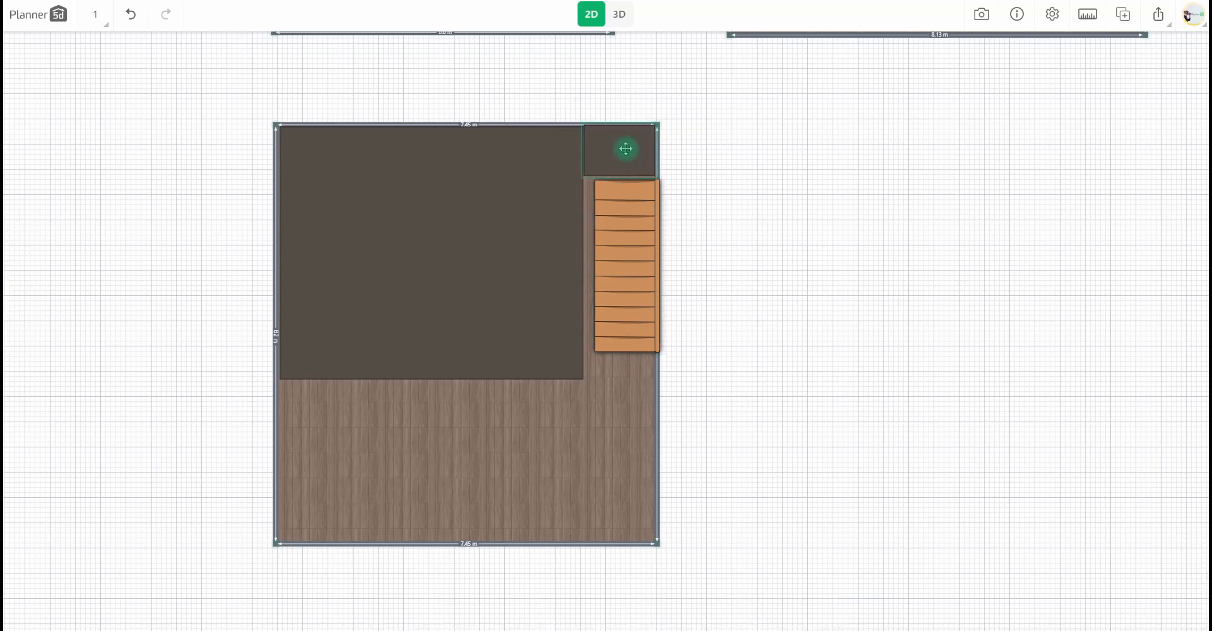
click(638, 222)
drag(638, 222, 633, 237)
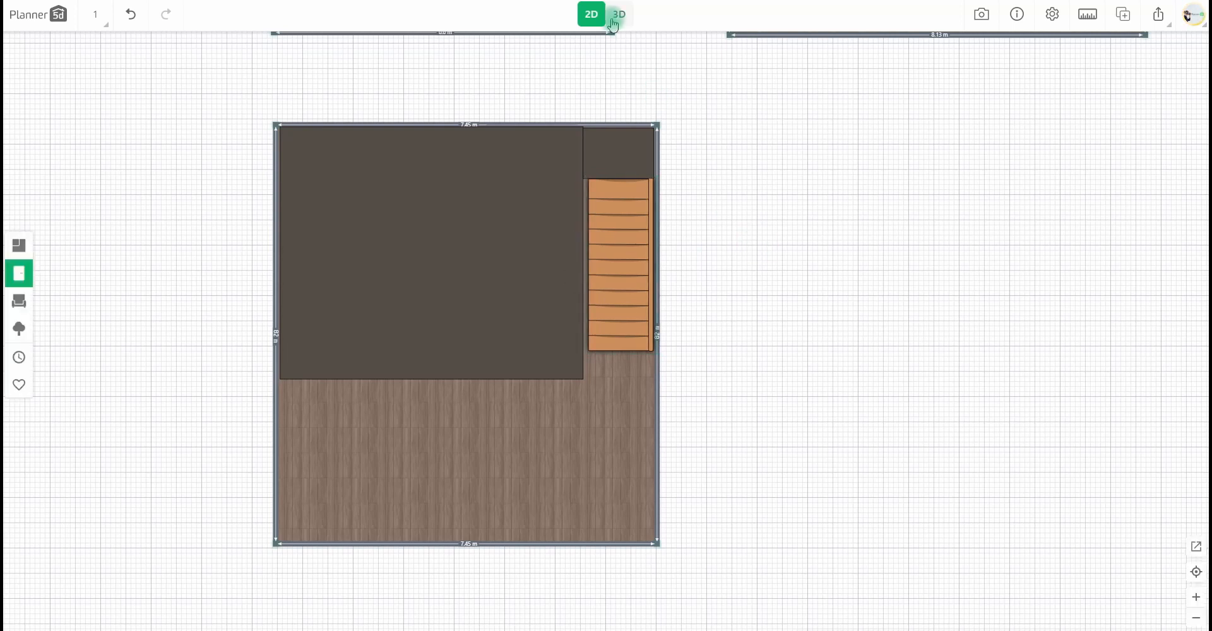
Duplicate the landing block as a pillar 30 cm wide, 30 cm deep and 270 cm high, placed at the mezzanine's free corner.
click(623, 141)
drag(623, 141, 552, 388)
click(441, 616)
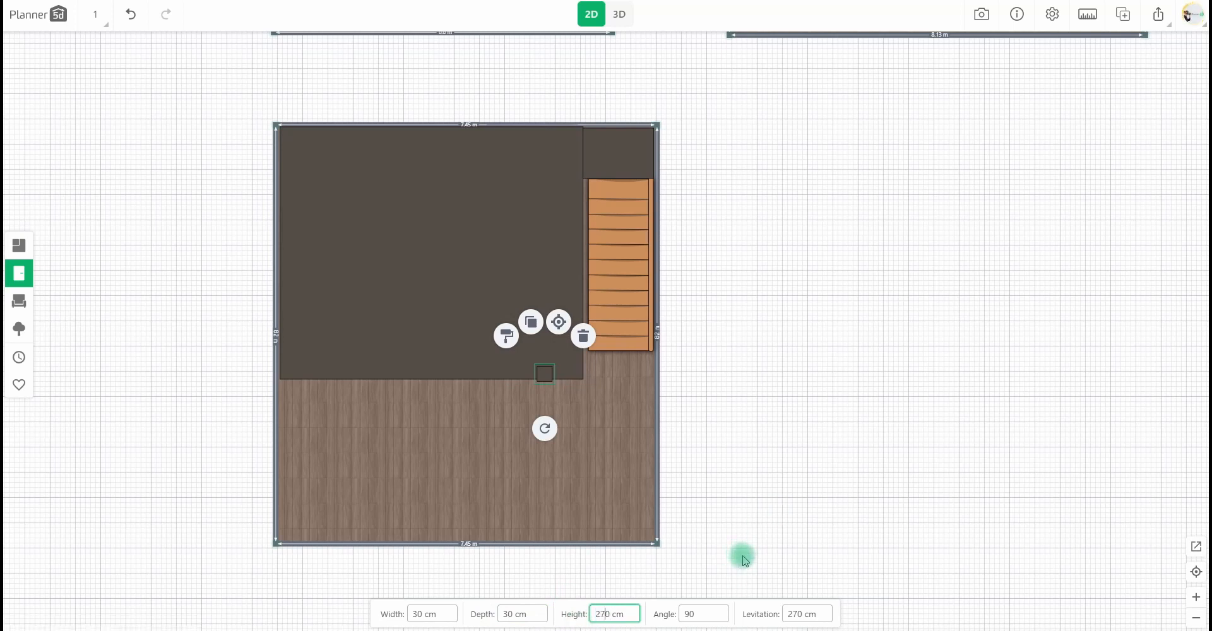
drag(560, 386, 582, 374)
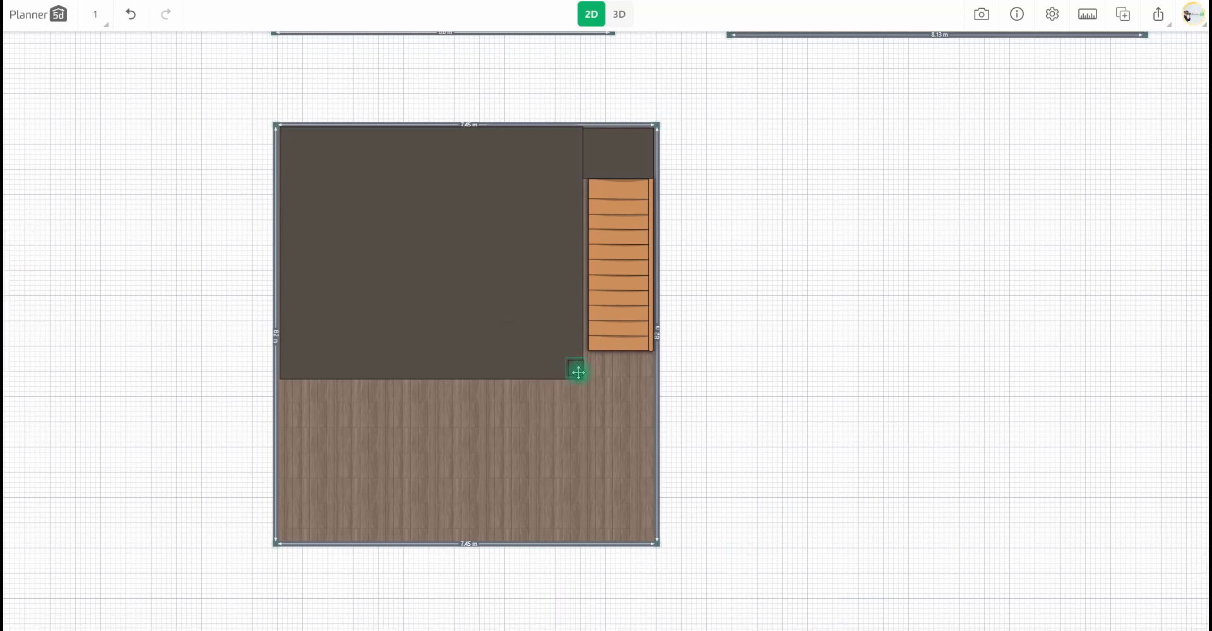
Inspect the mezzanine, landing, pillar and staircase in 3D from several angles, and return to the 2D plan.
drag(724, 411, 781, 394)
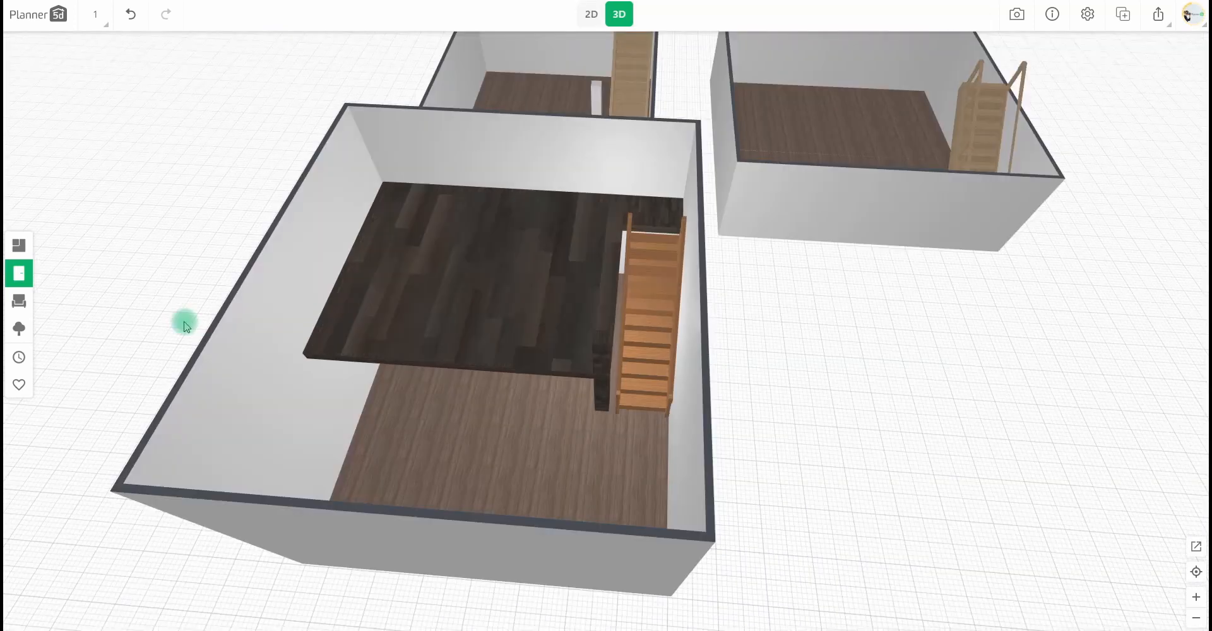
drag(617, 464, 599, 464)
mouse_move(598, 461)
mouse_down()
mouse_move(627, 457)
mouse_move(606, 458)
mouse_up()
drag(484, 407, 581, 175)
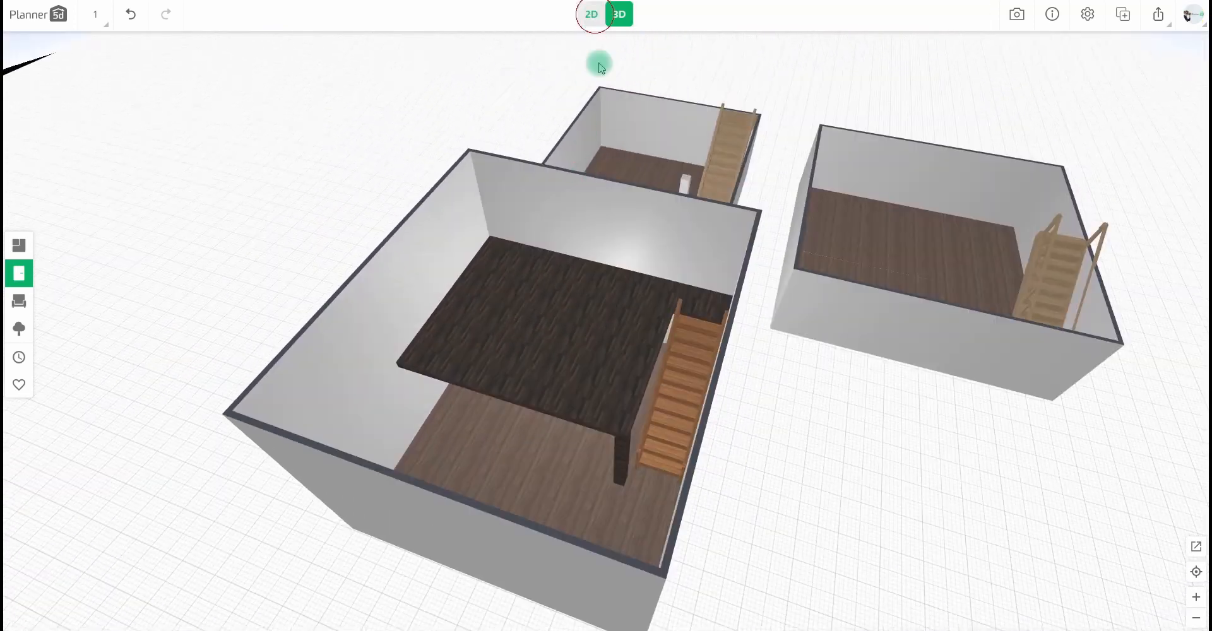
click(592, 14)
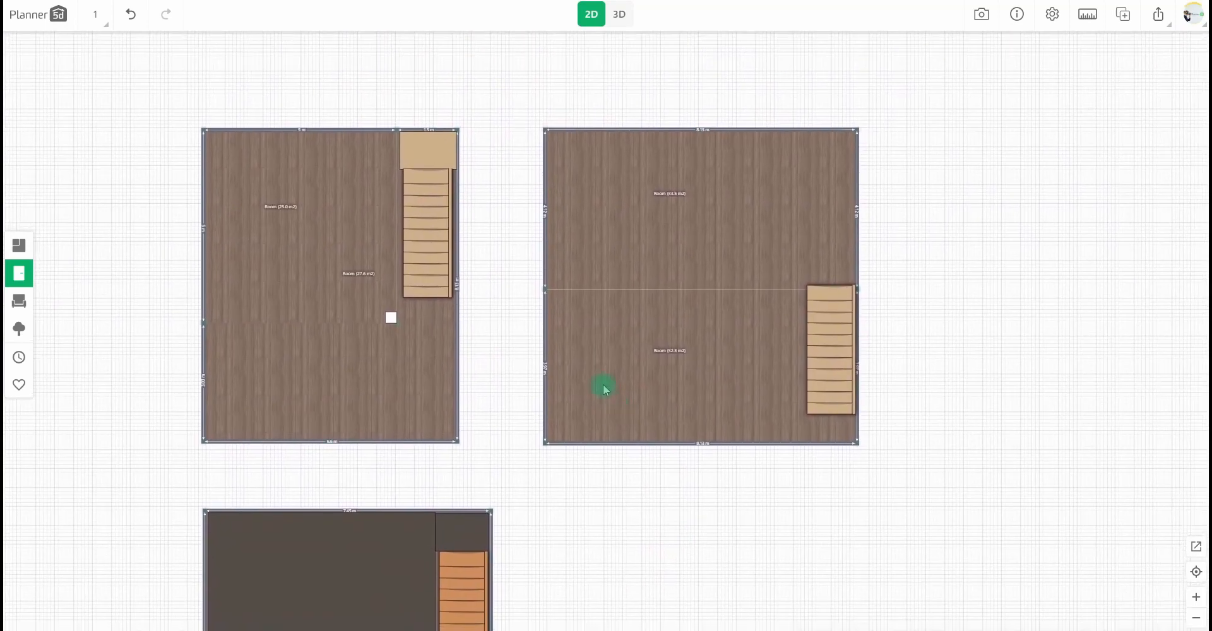